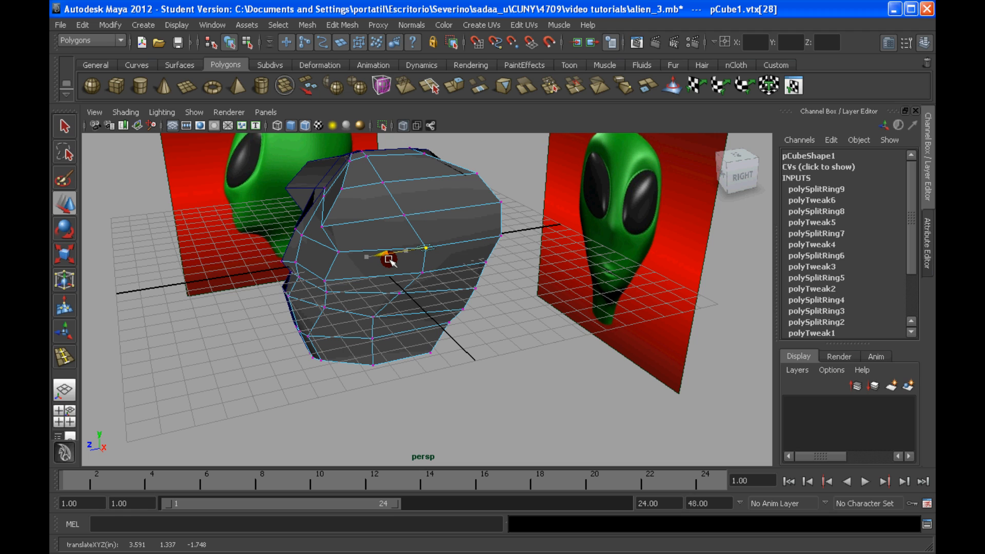
# Step: Move the middle vertex on the side of the head along the depth axis to even out the side contour
pyautogui.moveTo(390, 260); pyautogui.dragTo(390, 158)
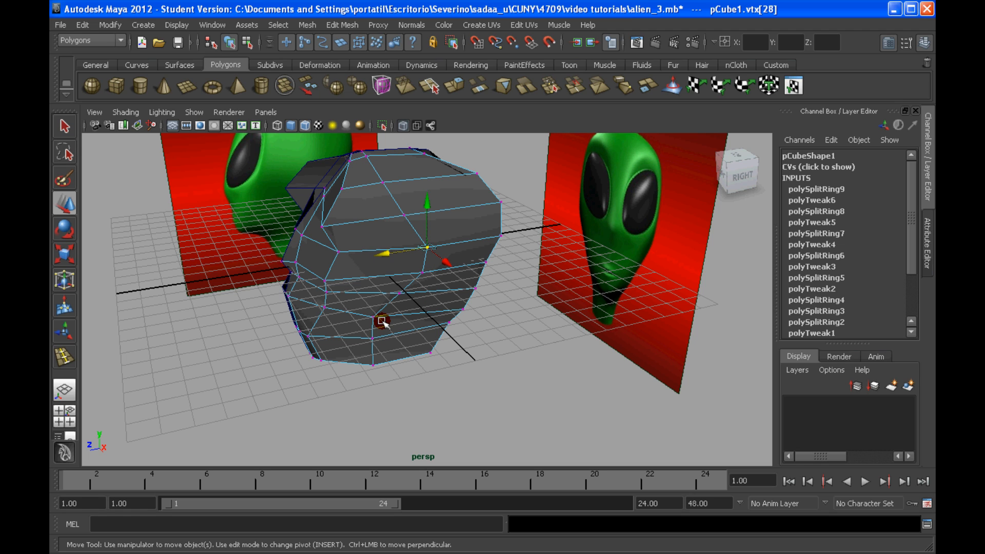
pyautogui.keyDown('alt'); pyautogui.moveTo(382, 322); pyautogui.dragTo(408, 293); pyautogui.keyUp('alt')
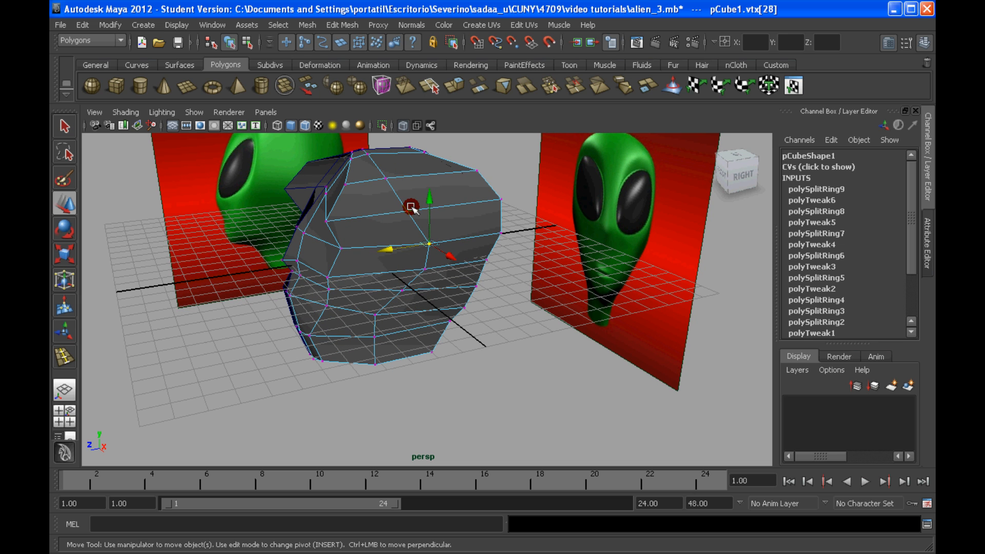
pyautogui.keyDown('alt'); pyautogui.moveTo(289, 417); pyautogui.dragTo(52, 420); pyautogui.keyUp('alt')
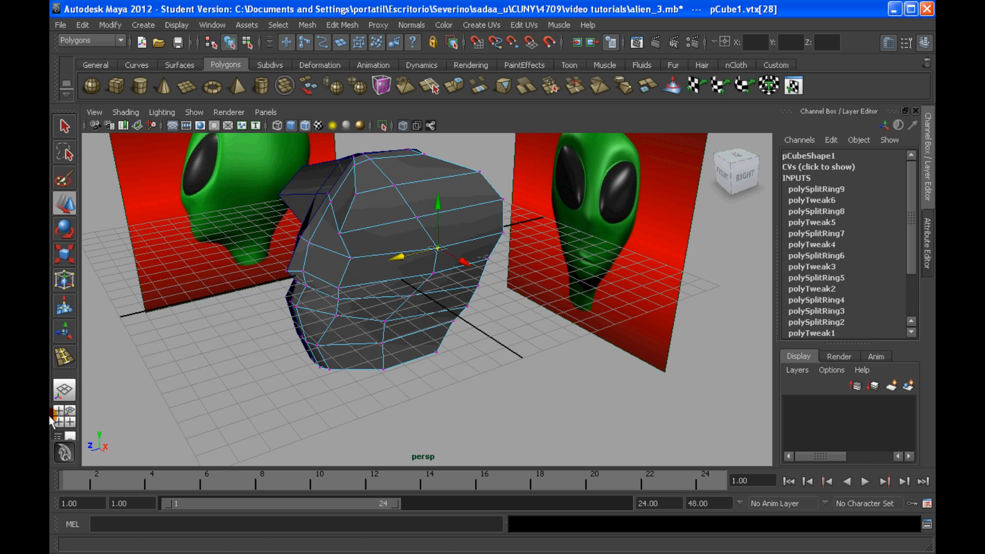
# Step: Compare the head mesh with the alien reference images in the four-view layout and from several perspective angles
pyautogui.click(66, 416)
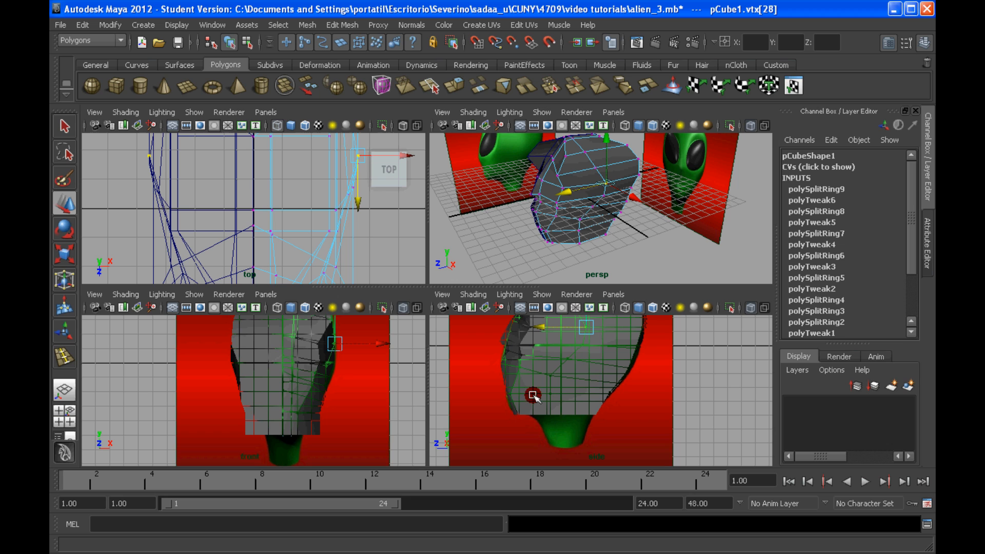
pyautogui.click(597, 380)
pyautogui.click(575, 383)
pyautogui.click(551, 366)
pyautogui.click(68, 393)
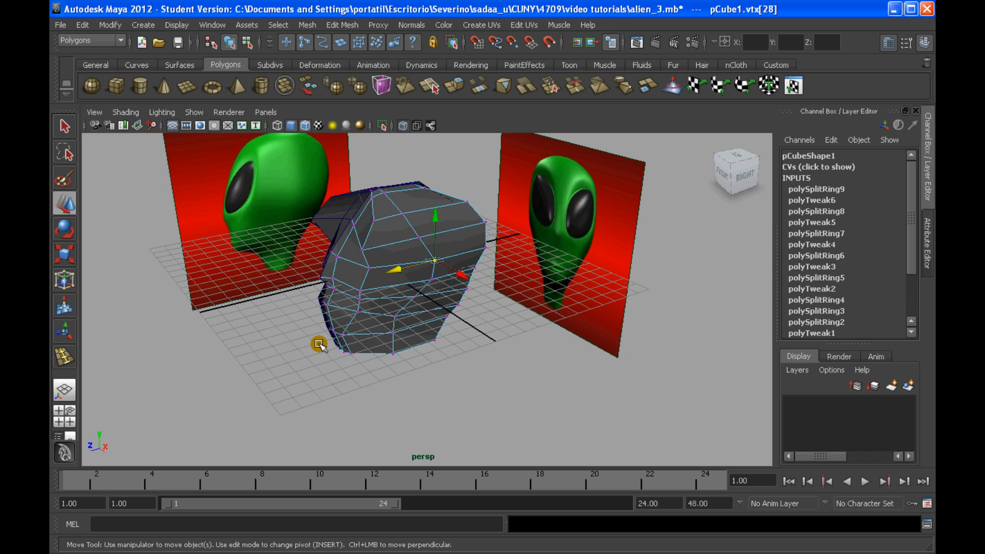
pyautogui.keyDown('alt'); pyautogui.moveTo(318, 344); pyautogui.dragTo(369, 243, button='right'); pyautogui.keyUp('alt')
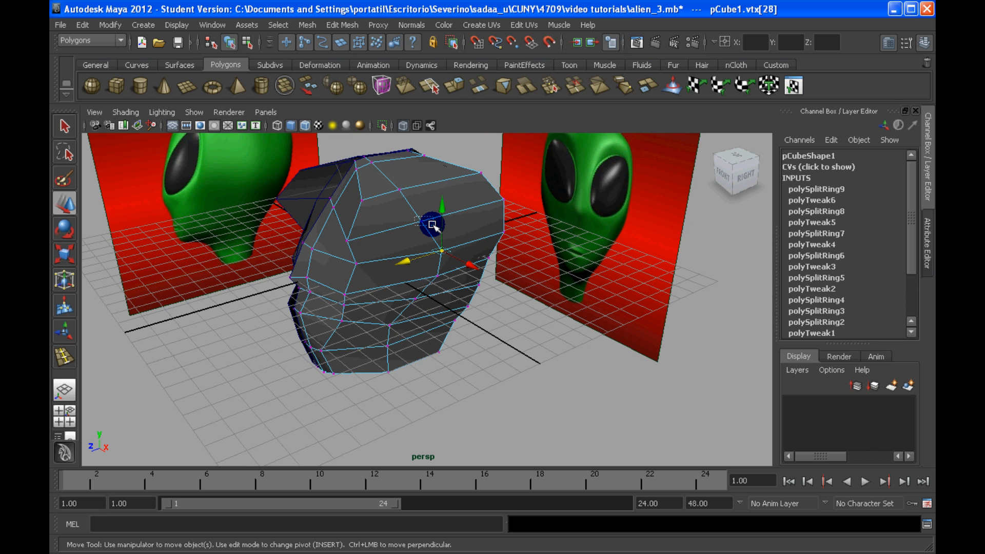
pyautogui.keyDown('alt'); pyautogui.moveTo(433, 224); pyautogui.dragTo(360, 323); pyautogui.keyUp('alt')
# Step: Preview the head smoothed and raise the vertex beside the centre seam on the back of the head
pyautogui.moveTo(342, 318); pyautogui.dragTo(506, 219)
pyautogui.click(452, 294)
pyautogui.click(496, 179)
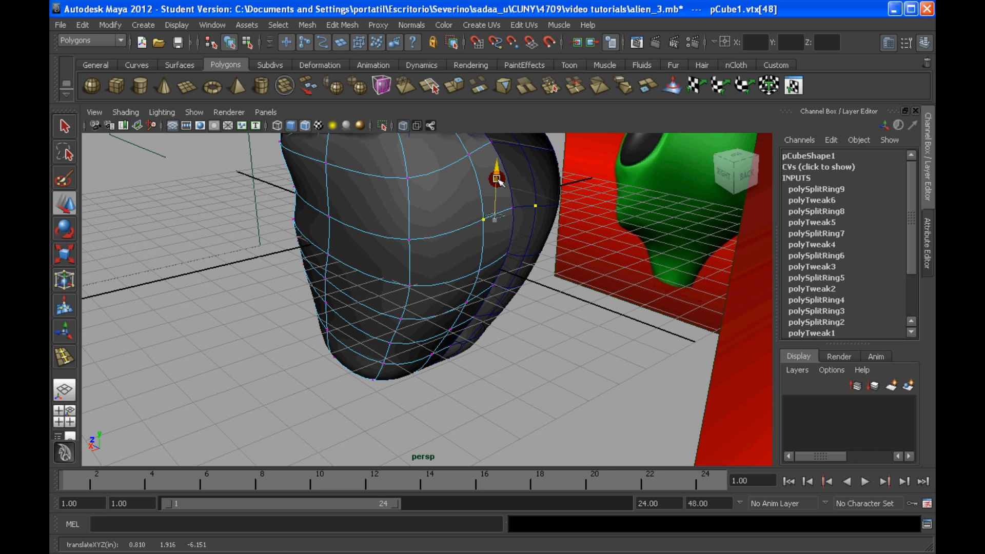
pyautogui.moveTo(497, 179); pyautogui.dragTo(496, 173)
pyautogui.keyDown('alt'); pyautogui.moveTo(571, 227); pyautogui.dragTo(502, 226); pyautogui.keyUp('alt')
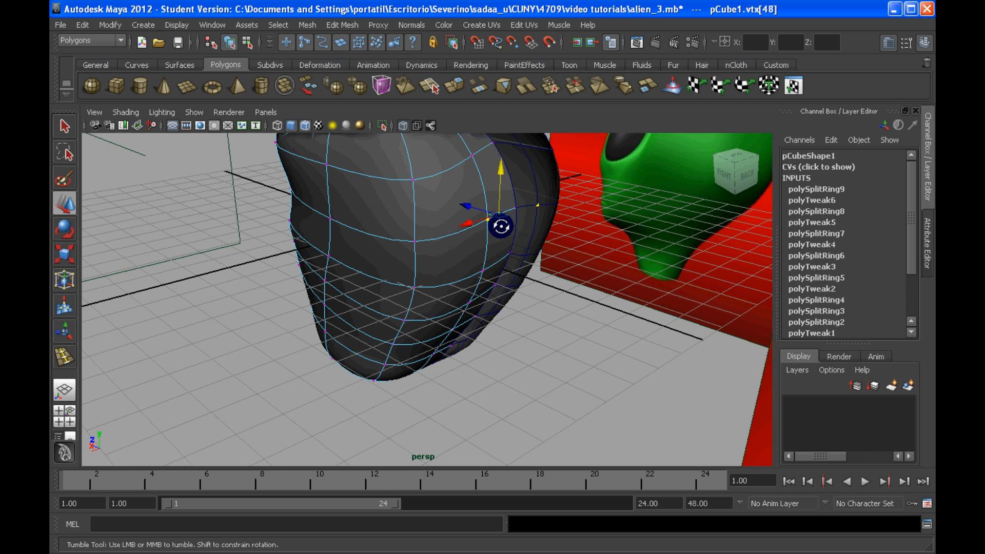
pyautogui.keyDown('alt'); pyautogui.moveTo(502, 226); pyautogui.dragTo(563, 228, button='right'); pyautogui.keyUp('alt')
# Step: Raise the next lower vertex beside the centre seam on the back of the head
pyautogui.keyDown('alt'); pyautogui.moveTo(563, 227); pyautogui.dragTo(532, 183); pyautogui.keyUp('alt')
pyautogui.click(512, 247)
pyautogui.keyDown('alt'); pyautogui.moveTo(531, 183); pyautogui.dragTo(541, 243, button='middle'); pyautogui.keyUp('alt')
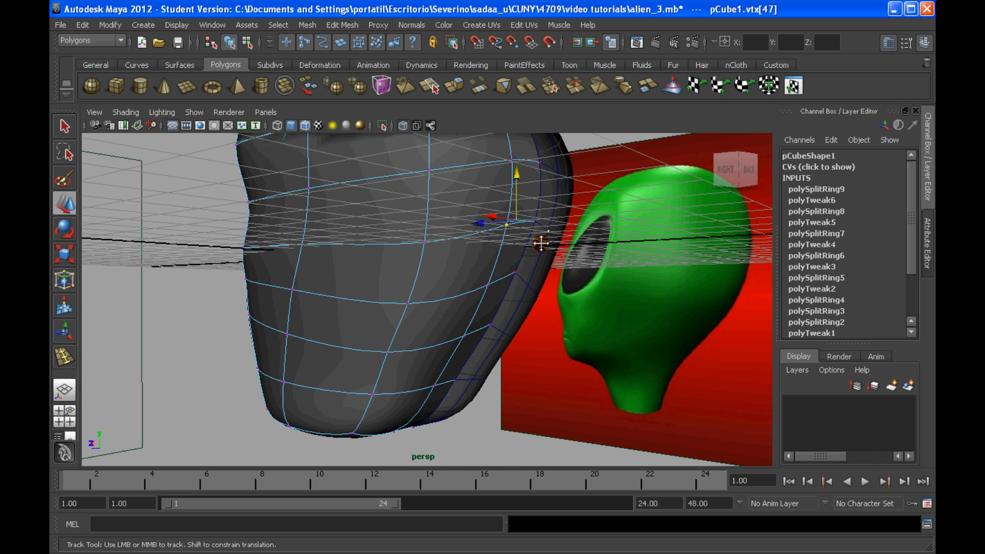
pyautogui.keyDown('alt'); pyautogui.moveTo(541, 243); pyautogui.dragTo(572, 211, button='right'); pyautogui.keyUp('alt')
pyautogui.keyDown('alt'); pyautogui.moveTo(572, 211); pyautogui.dragTo(562, 190); pyautogui.keyUp('alt')
pyautogui.moveTo(495, 176); pyautogui.dragTo(496, 171)
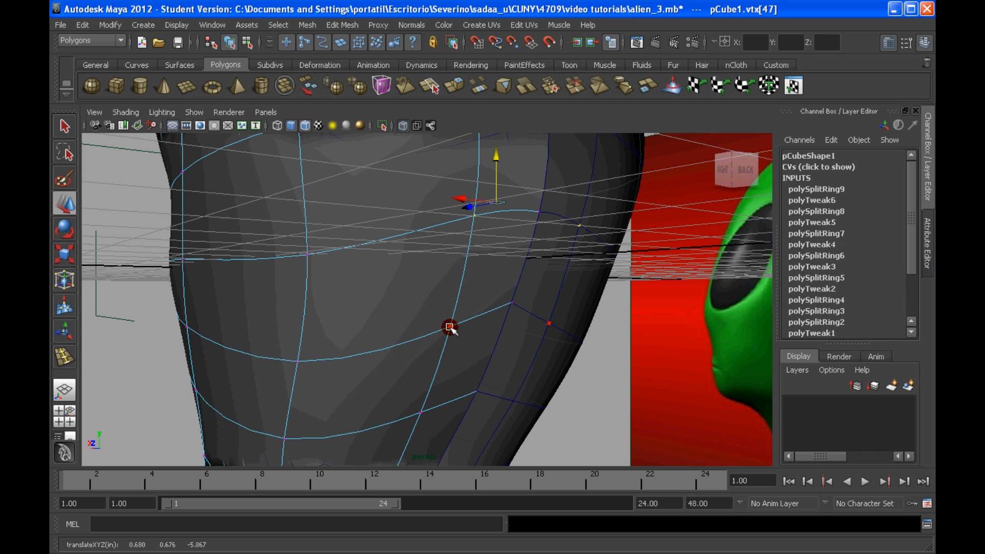
# Step: Adjust the vertices beside the centre seam on the lower back of the head to continue the curve
pyautogui.moveTo(450, 329); pyautogui.dragTo(402, 386)
pyautogui.click(476, 367)
pyautogui.click(429, 387)
pyautogui.moveTo(440, 351); pyautogui.dragTo(455, 282)
# Step: Put pCube1 back into vertex editing and raise the vertex beside the seam on the upper back of the head
pyautogui.press('F8')
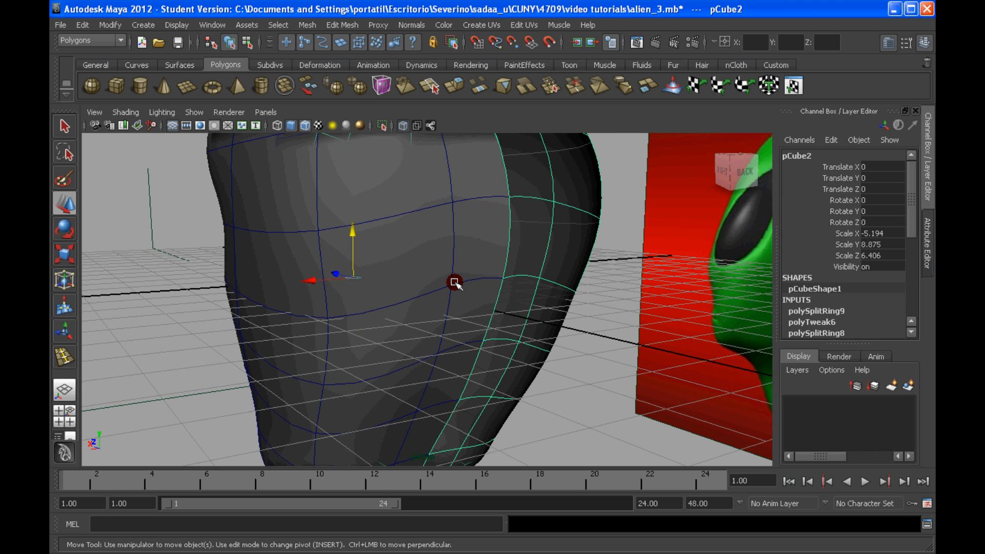
pyautogui.click(455, 282)
pyautogui.moveTo(453, 286); pyautogui.dragTo(407, 286, button='right')
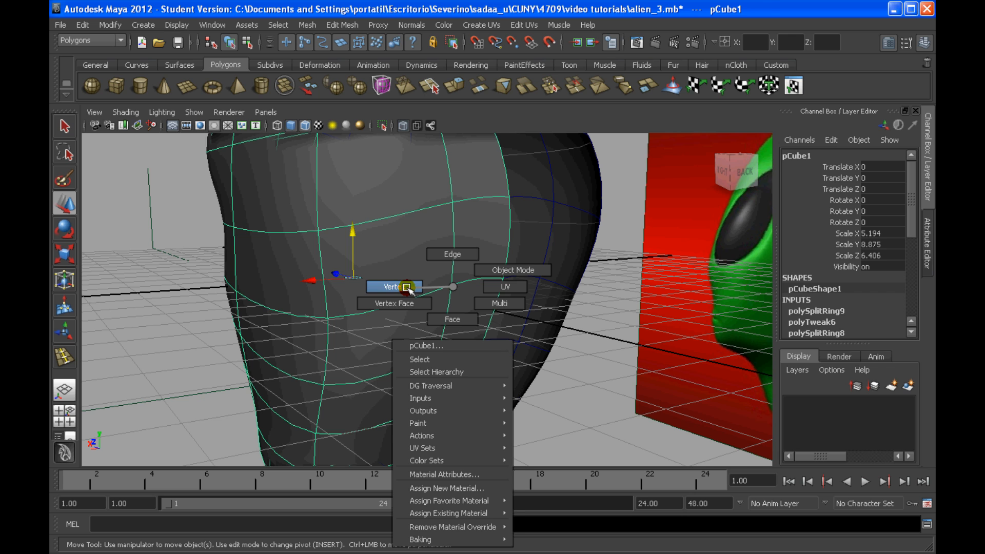
pyautogui.click(454, 287)
pyautogui.keyDown('alt'); pyautogui.moveTo(454, 286); pyautogui.dragTo(445, 252); pyautogui.keyUp('alt')
pyautogui.click(446, 253)
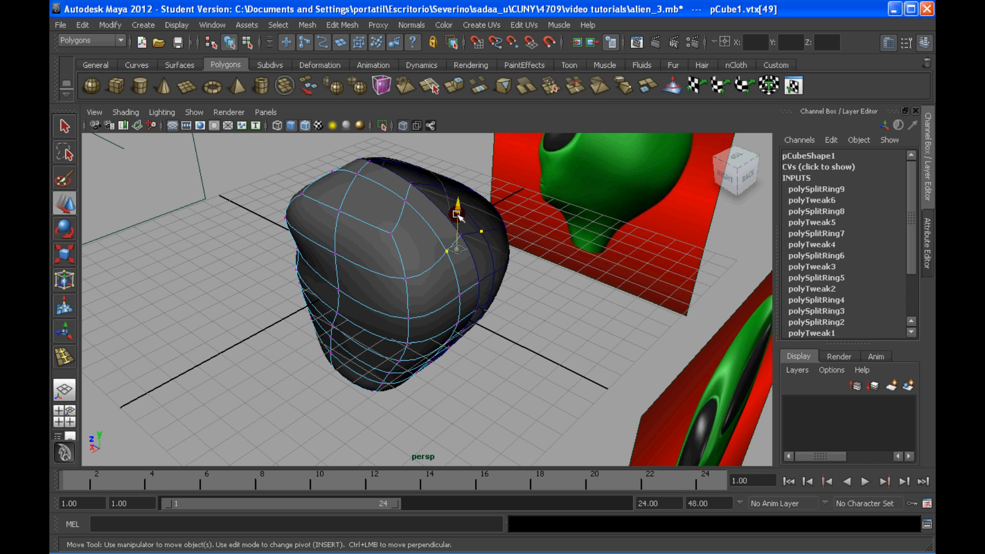
pyautogui.click(457, 215)
# Step: Reposition the vertex beside the seam just behind the crown vertically to round the top of the head
pyautogui.click(405, 195)
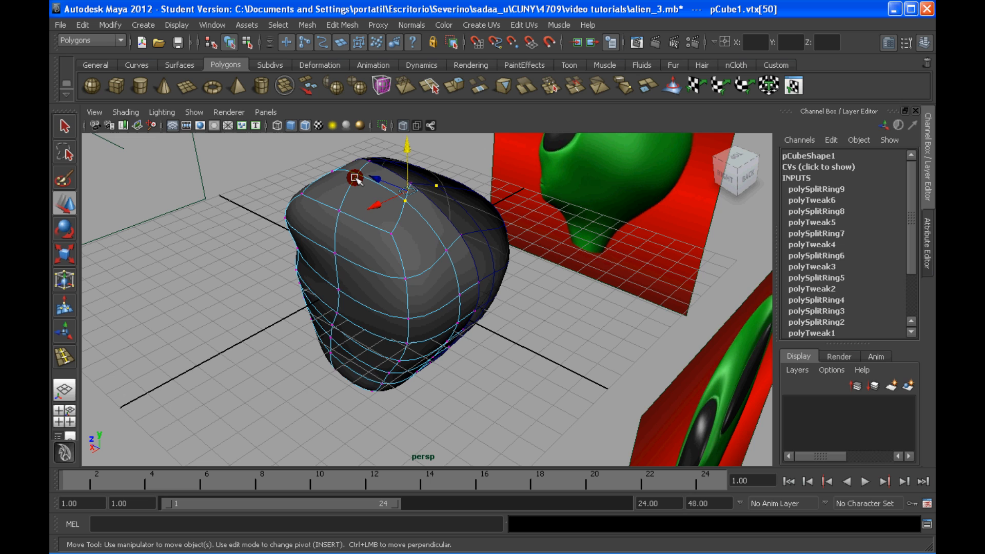
pyautogui.scroll(3, 359, 185)
pyautogui.keyDown('shift'); pyautogui.click(424, 163); pyautogui.keyUp('shift')
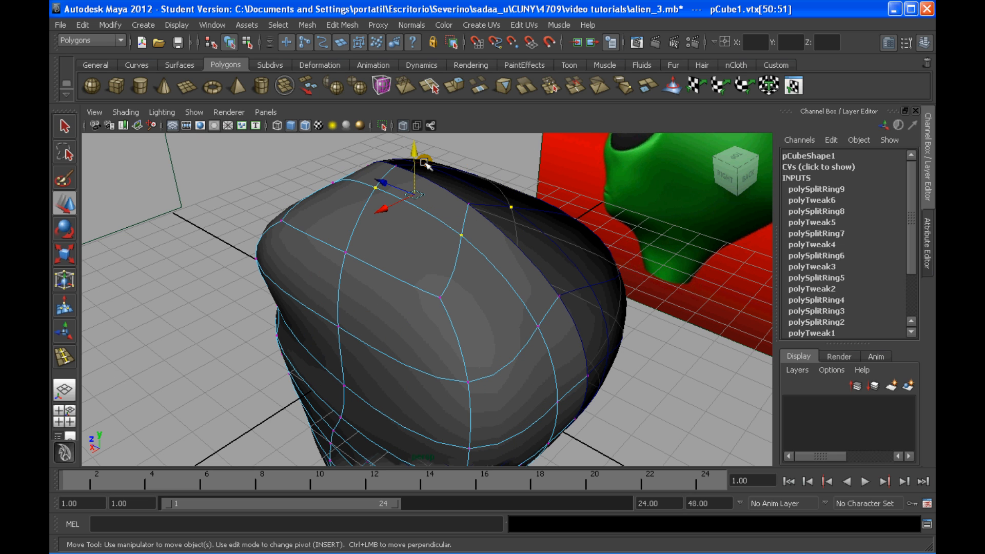
pyautogui.moveTo(466, 250); pyautogui.dragTo(466, 246, button='middle')
pyautogui.keyDown('alt'); pyautogui.moveTo(466, 247); pyautogui.dragTo(461, 231); pyautogui.keyUp('alt')
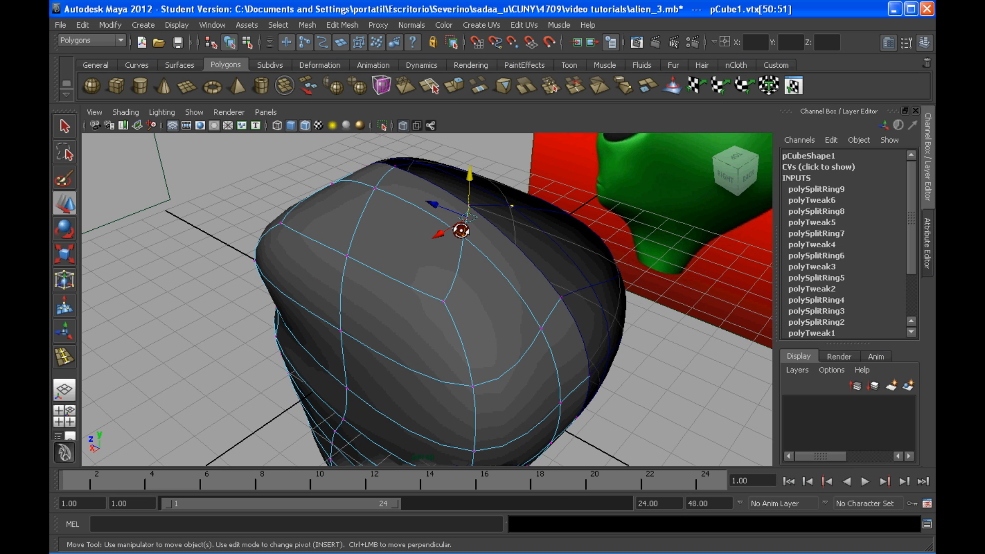
pyautogui.click(429, 202)
pyautogui.moveTo(429, 202); pyautogui.dragTo(455, 183, button='middle')
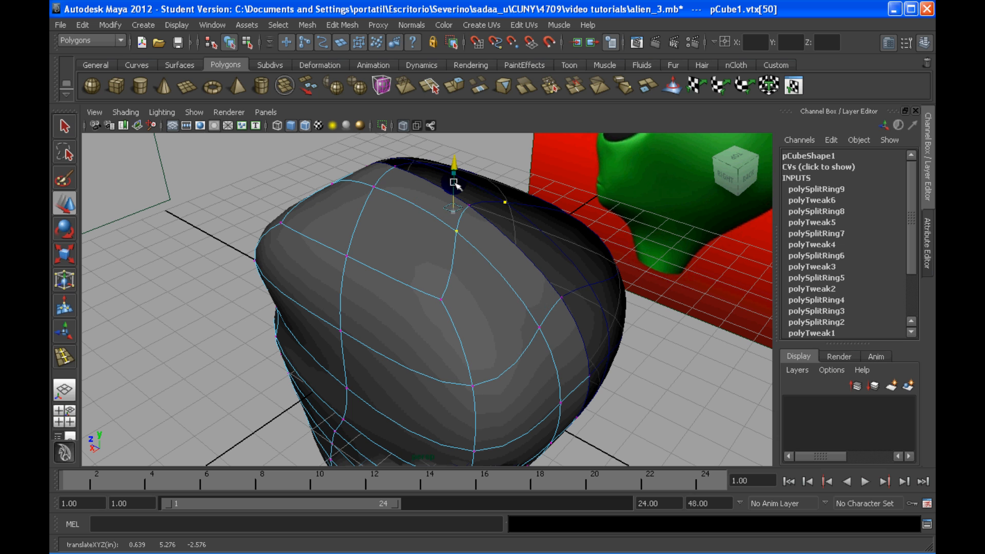
# Step: Reopen pCube1's vertices for editing and adjust the crown vertex beside the centre seam, seen from the front
pyautogui.keyDown('alt'); pyautogui.moveTo(455, 183); pyautogui.dragTo(627, 257); pyautogui.keyUp('alt')
pyautogui.click(451, 180)
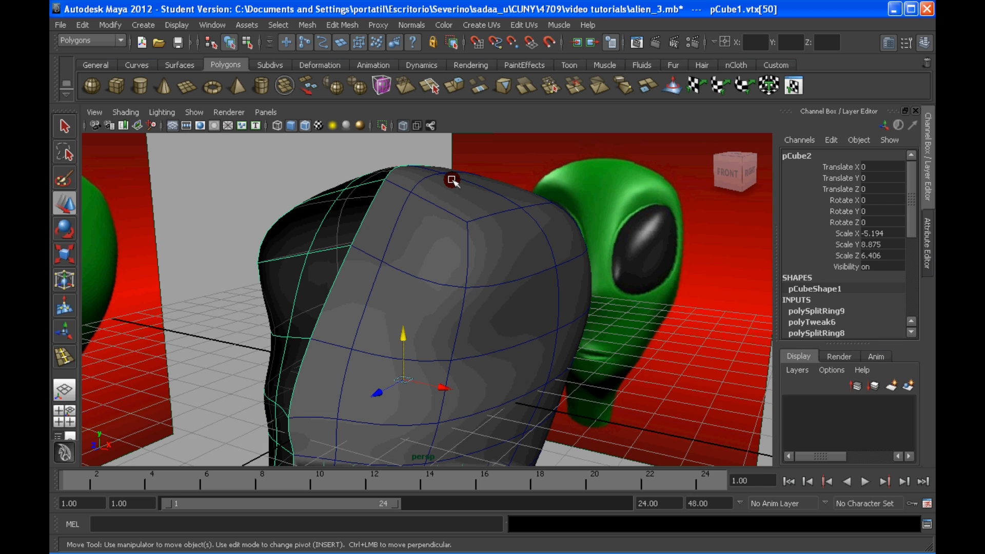
pyautogui.click(494, 218)
pyautogui.keyDown('alt'); pyautogui.moveTo(493, 218); pyautogui.dragTo(493, 224, button='middle'); pyautogui.keyUp('alt')
pyautogui.moveTo(493, 224); pyautogui.dragTo(451, 221, button='right')
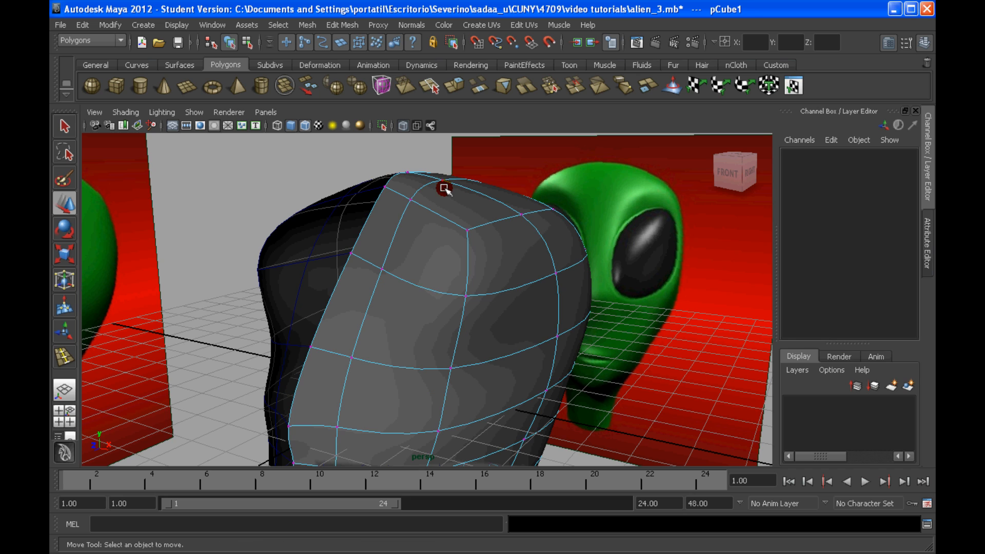
pyautogui.moveTo(445, 189); pyautogui.dragTo(454, 282)
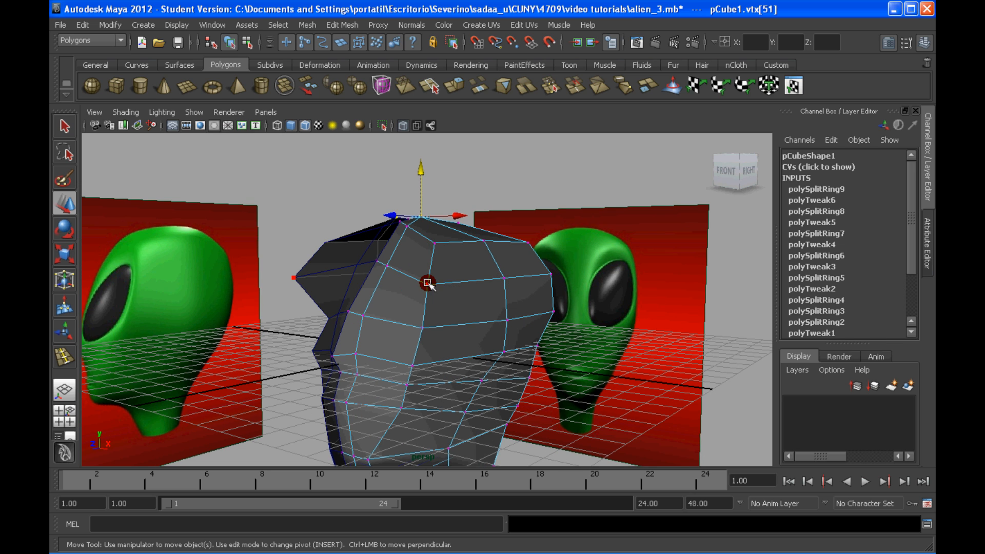
# Step: Move the outer forehead vertices back along the depth axis to round the upper face in the unsmoothed mesh
pyautogui.moveTo(445, 290); pyautogui.dragTo(424, 287)
pyautogui.keyDown('alt'); pyautogui.moveTo(423, 287); pyautogui.dragTo(493, 354); pyautogui.keyUp('alt')
pyautogui.moveTo(510, 396); pyautogui.dragTo(438, 276)
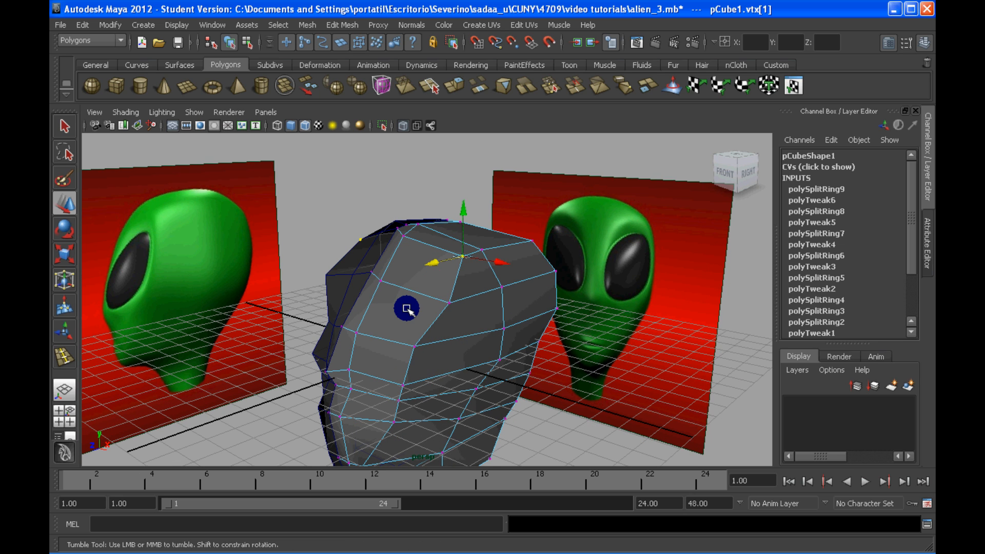
# Step: Select the row of vertices at the brow beside the face's centre seam and shift it along the depth axis
pyautogui.keyDown('alt'); pyautogui.moveTo(407, 309); pyautogui.dragTo(358, 330); pyautogui.keyUp('alt')
pyautogui.click(373, 309)
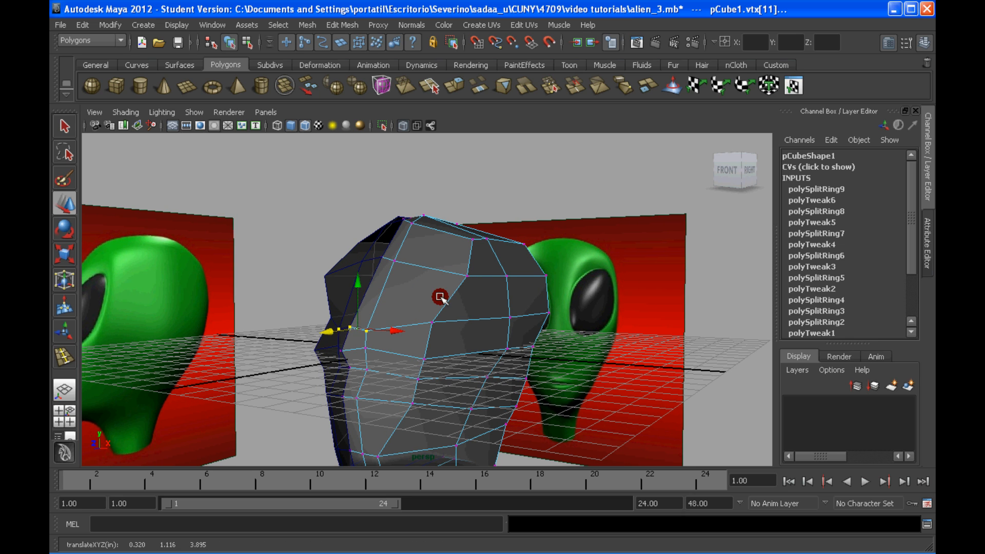
pyautogui.keyDown('alt'); pyautogui.moveTo(440, 296); pyautogui.dragTo(363, 325); pyautogui.keyUp('alt')
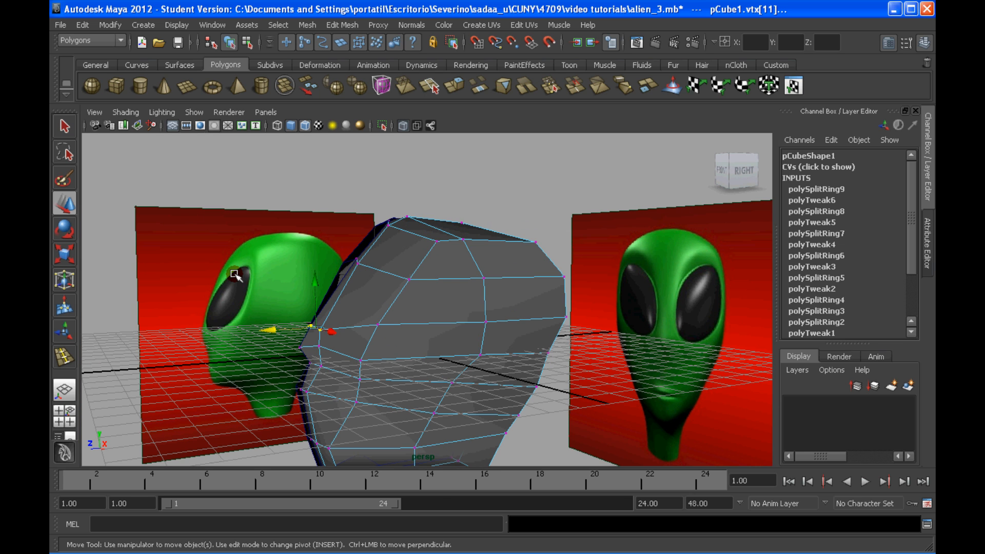
pyautogui.keyDown('alt'); pyautogui.moveTo(251, 321); pyautogui.dragTo(297, 355); pyautogui.keyUp('alt')
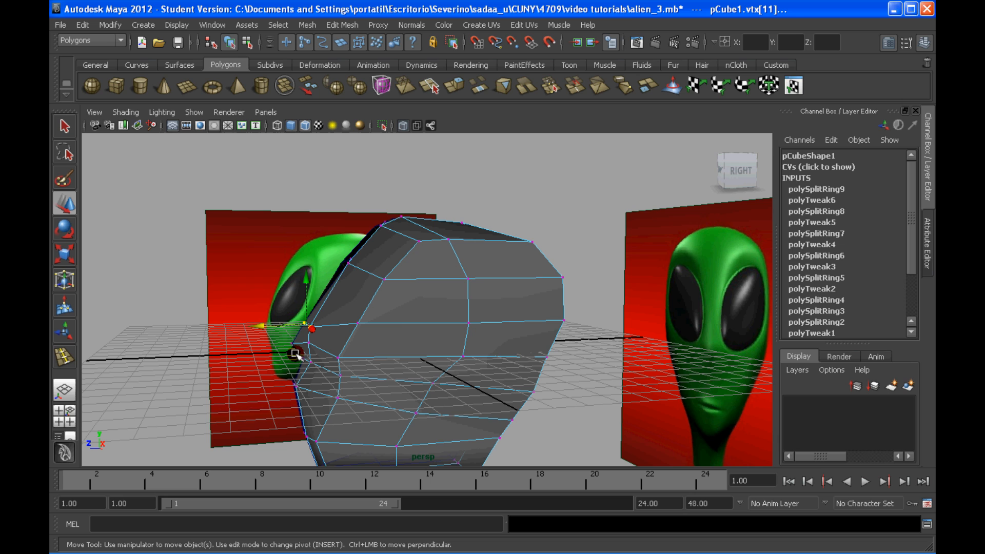
# Step: Select the lower face vertices in the four-view layout and align them with the reference profile in the side view
pyautogui.press('space')
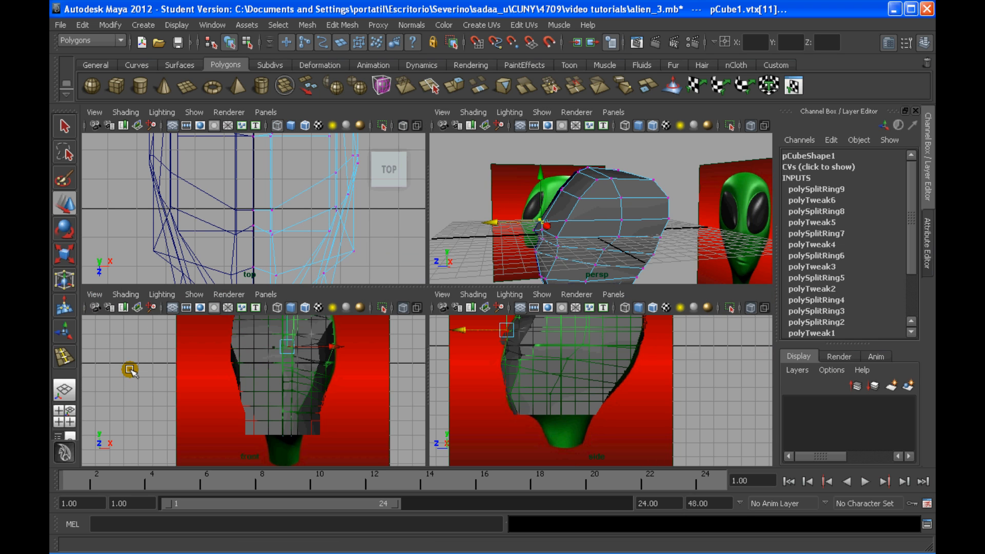
pyautogui.keyDown('alt'); pyautogui.moveTo(533, 375); pyautogui.dragTo(533, 388, button='middle'); pyautogui.keyUp('alt')
pyautogui.scroll(3, 533, 388)
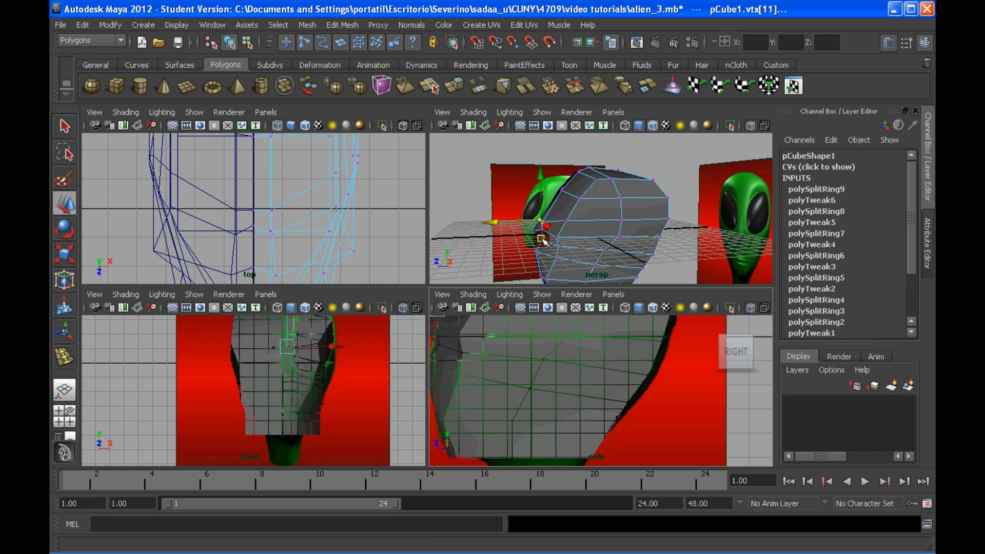
pyautogui.scroll(3, 543, 241)
pyautogui.keyDown('alt'); pyautogui.moveTo(547, 263); pyautogui.dragTo(593, 176, button='middle'); pyautogui.keyUp('alt')
pyautogui.moveTo(523, 182); pyautogui.dragTo(579, 227)
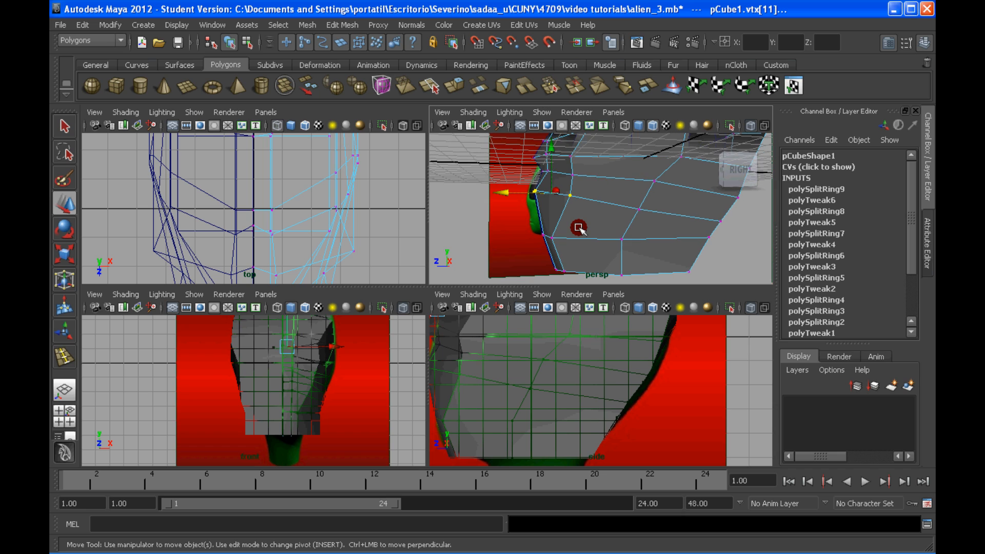
pyautogui.middleClick(541, 358)
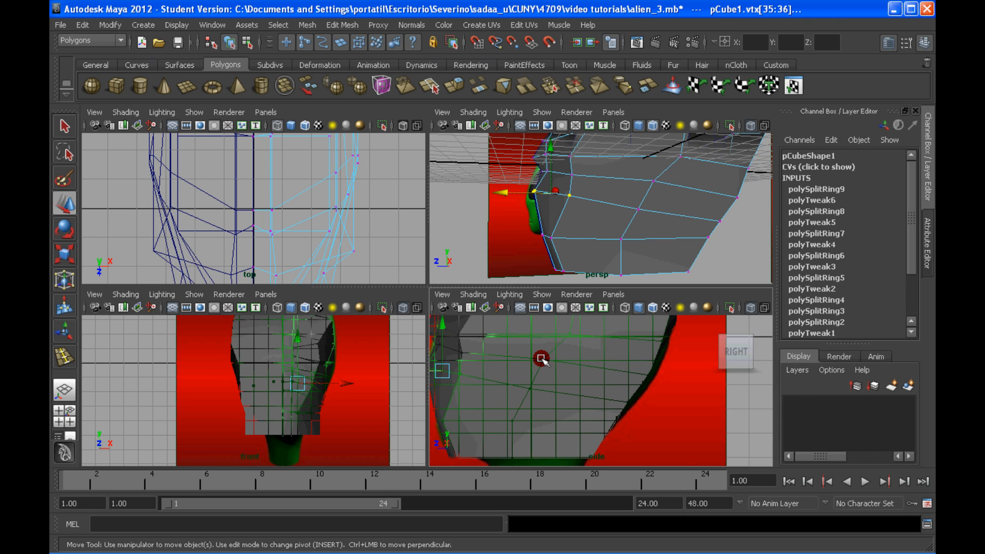
pyautogui.keyDown('alt'); pyautogui.moveTo(541, 358); pyautogui.dragTo(539, 337, button='middle'); pyautogui.keyUp('alt')
# Step: Move the single vertex on the lower front of the face to follow the reference profile in the side view
pyautogui.moveTo(539, 337); pyautogui.dragTo(575, 409)
pyautogui.moveTo(505, 397); pyautogui.dragTo(563, 385)
pyautogui.keyDown('shift'); pyautogui.click(534, 400); pyautogui.keyUp('shift')
pyautogui.keyDown('alt'); pyautogui.moveTo(563, 386); pyautogui.dragTo(566, 407, button='middle'); pyautogui.keyUp('alt')
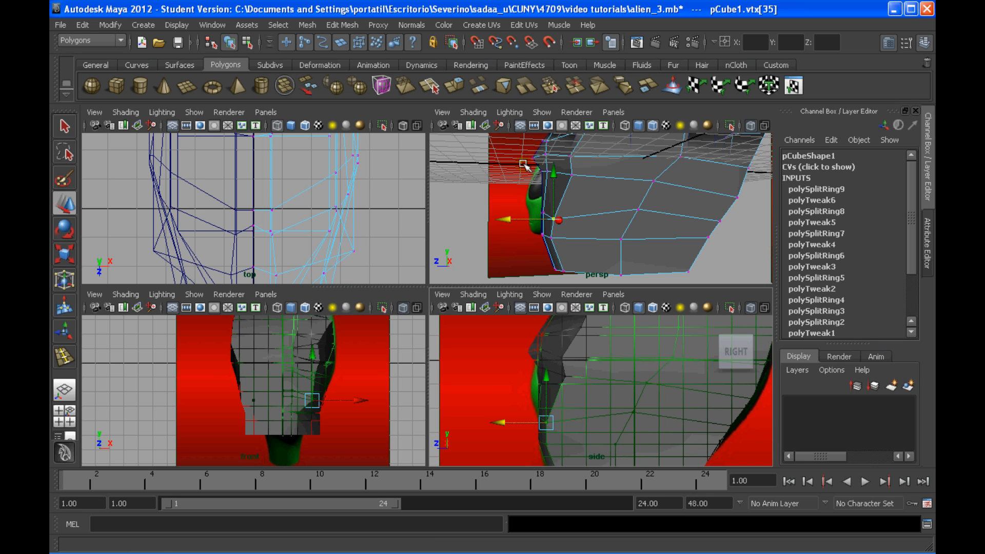
# Step: Select the protruding vertices at the middle of the face and move them down and forward in the side view
pyautogui.keyDown('alt'); pyautogui.moveTo(523, 164); pyautogui.dragTo(509, 220, button='middle'); pyautogui.keyUp('alt')
pyautogui.moveTo(501, 203); pyautogui.dragTo(562, 235)
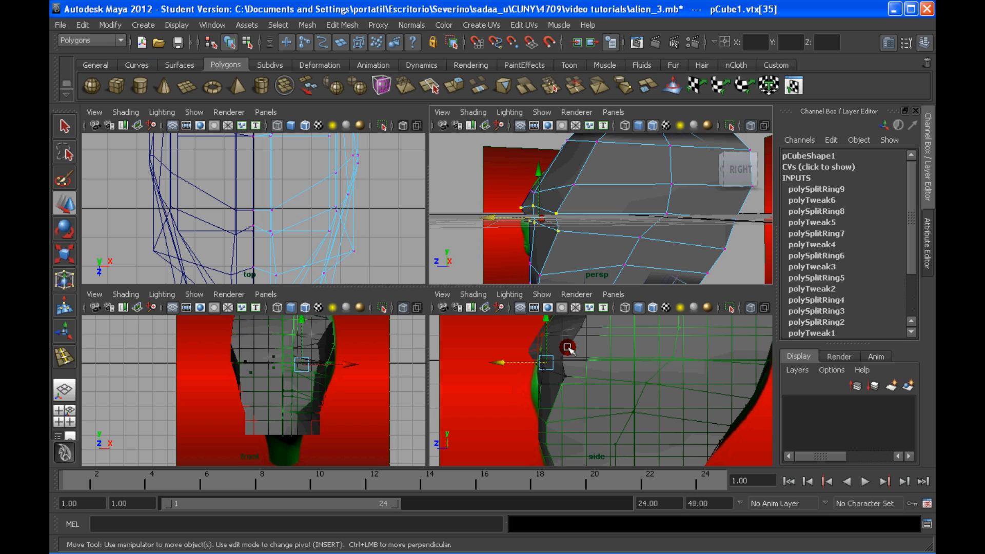
pyautogui.keyDown('alt'); pyautogui.moveTo(567, 348); pyautogui.dragTo(570, 354, button='middle'); pyautogui.keyUp('alt')
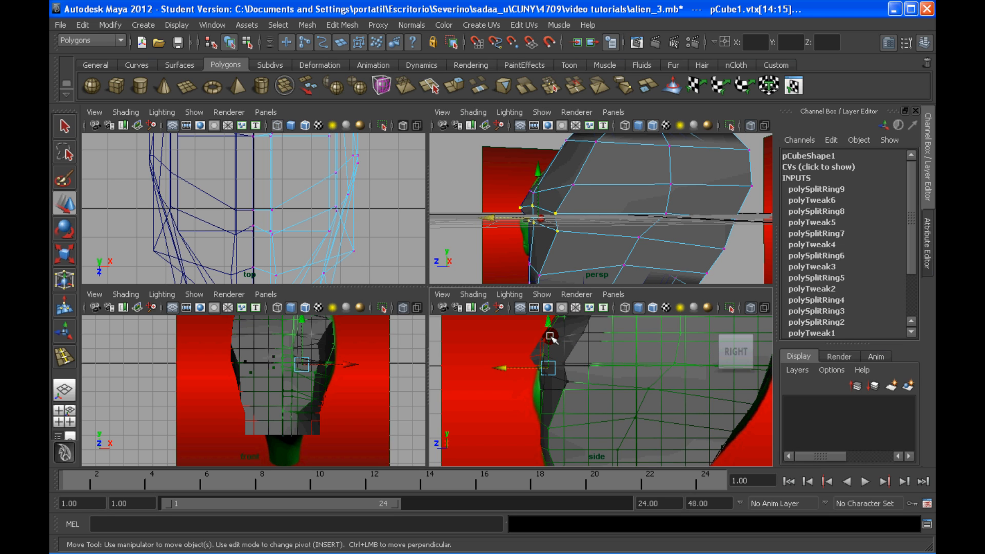
pyautogui.moveTo(550, 337); pyautogui.dragTo(507, 395)
pyautogui.press('r')
pyautogui.click(539, 355)
pyautogui.press('z')
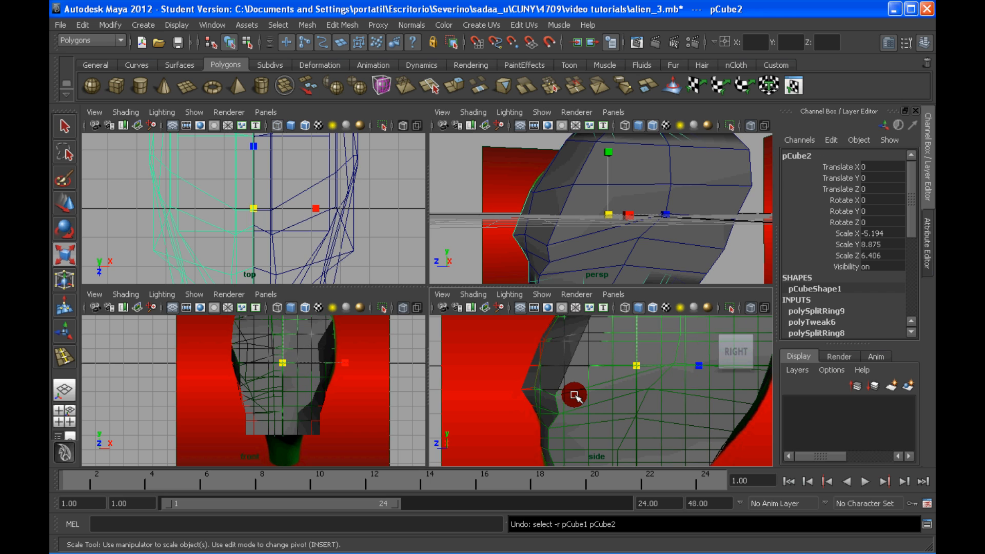
# Step: Select the protruding row of vertices at the middle of the face and move it up and back onto the reference profile in the side view
pyautogui.moveTo(575, 289); pyautogui.dragTo(532, 290, button='right')
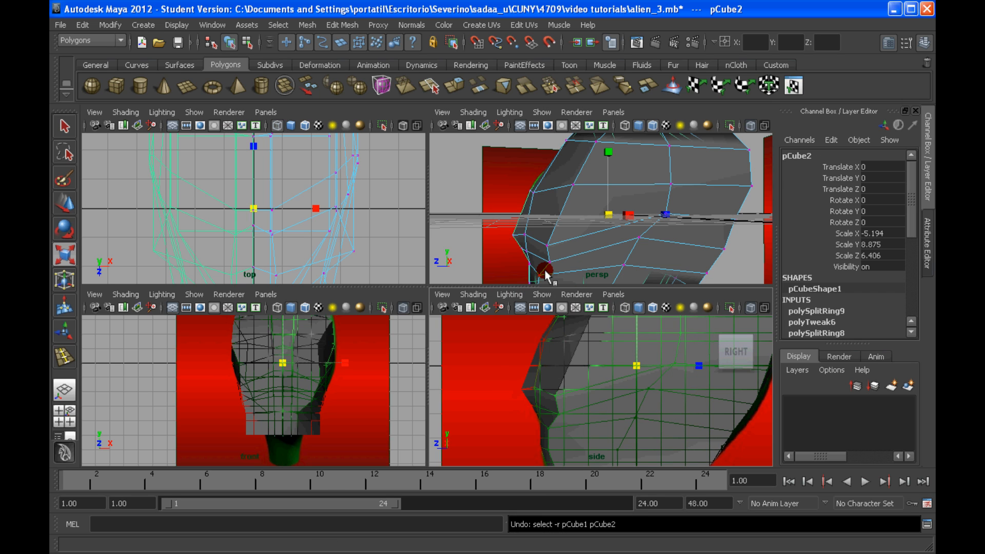
pyautogui.moveTo(501, 222); pyautogui.dragTo(555, 248)
pyautogui.keyDown('alt'); pyautogui.moveTo(555, 248); pyautogui.dragTo(584, 214); pyautogui.keyUp('alt')
pyautogui.keyDown('alt'); pyautogui.moveTo(577, 383); pyautogui.dragTo(559, 368, button='middle'); pyautogui.keyUp('alt')
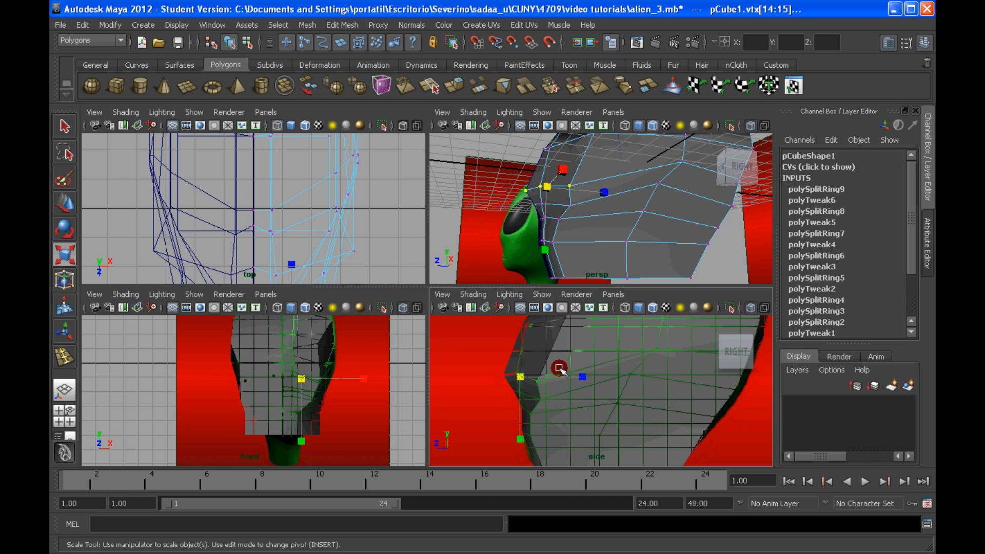
pyautogui.press('w')
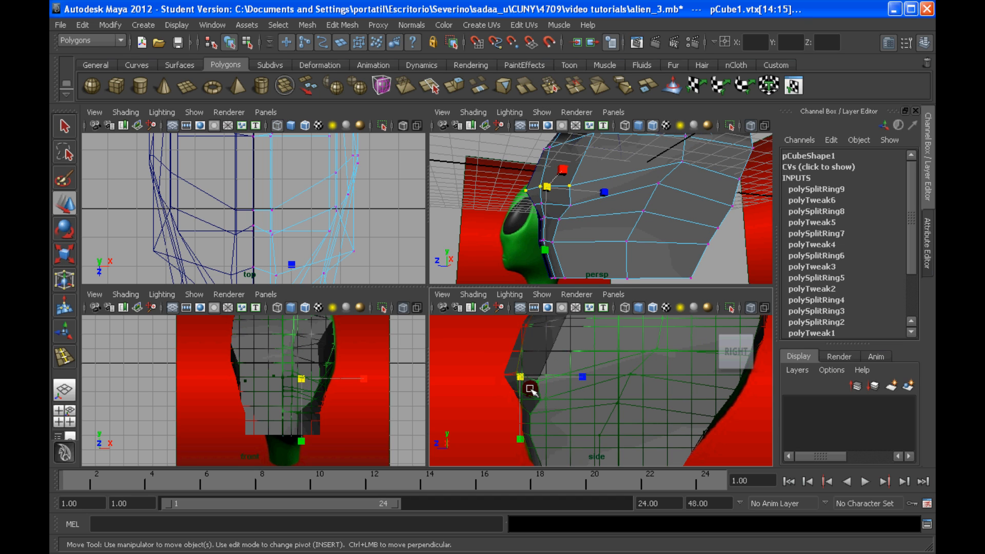
pyautogui.moveTo(531, 389); pyautogui.dragTo(579, 380)
pyautogui.keyDown('alt'); pyautogui.moveTo(580, 380); pyautogui.dragTo(580, 359, button='middle'); pyautogui.keyUp('alt')
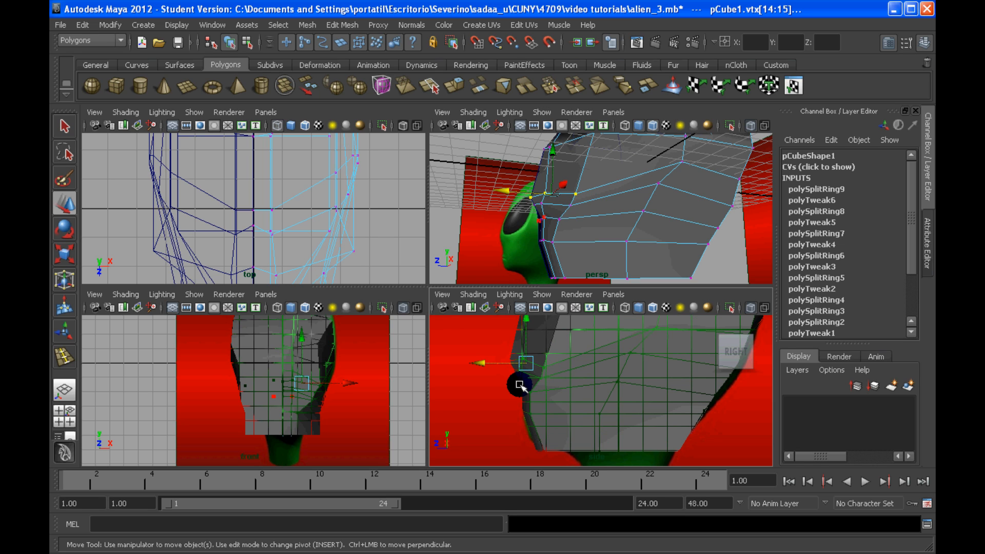
# Step: Adjust the neighbouring vertex rows on the lower face in depth and height to follow the reference profile in the side view
pyautogui.click(520, 386)
pyautogui.click(556, 218)
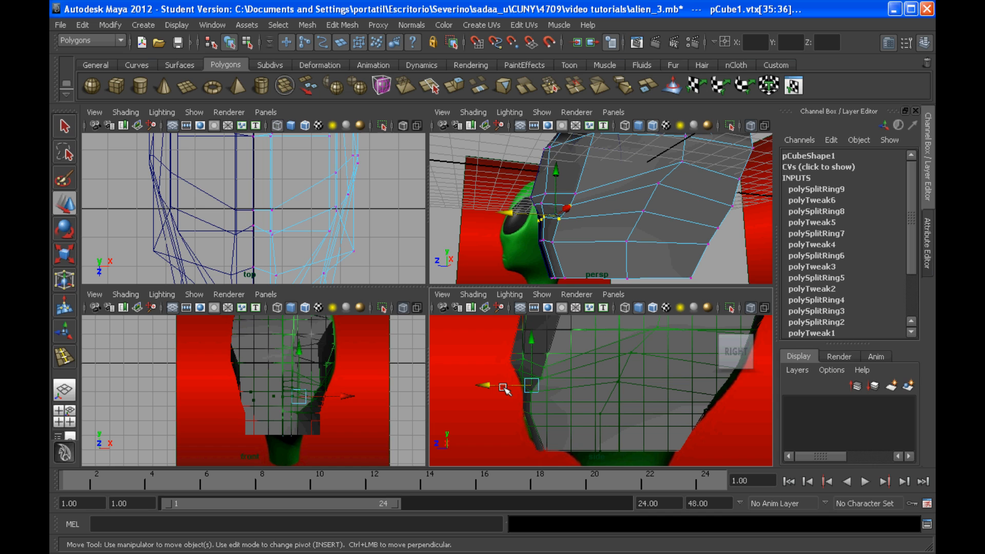
pyautogui.moveTo(504, 387)
pyautogui.mouseDown()
pyautogui.moveTo(491, 388)
pyautogui.moveTo(508, 377)
pyautogui.mouseUp()
pyautogui.scroll(2, 490, 386)
pyautogui.moveTo(508, 377); pyautogui.dragTo(466, 369, button='middle')
pyautogui.click(504, 339)
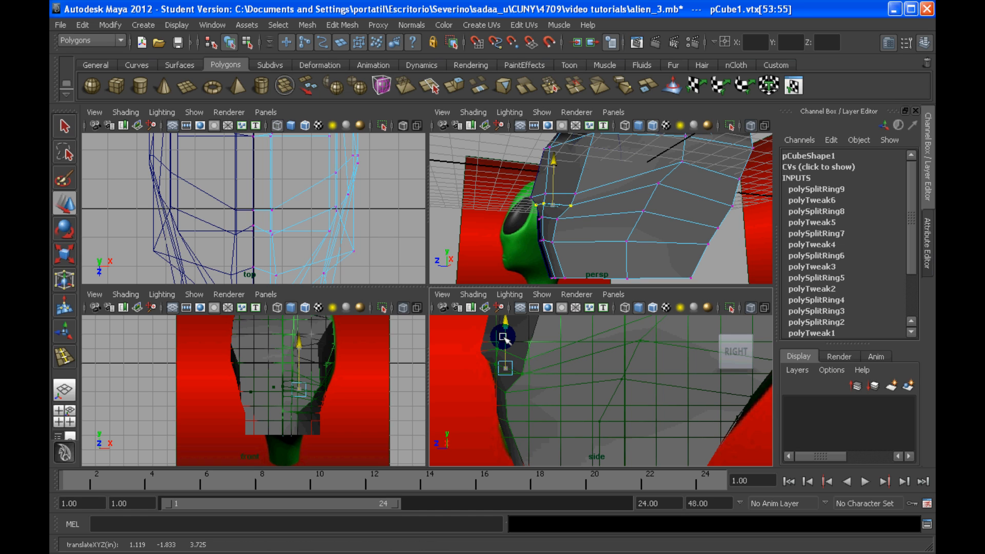
pyautogui.moveTo(504, 338)
pyautogui.mouseDown()
pyautogui.moveTo(457, 338)
pyautogui.moveTo(504, 332)
pyautogui.moveTo(501, 340)
pyautogui.mouseUp()
# Step: Switch to the single perspective view and shift the individual cheek vertices beside the lower face sideways
pyautogui.keyDown('alt'); pyautogui.moveTo(559, 208); pyautogui.dragTo(582, 242); pyautogui.keyUp('alt')
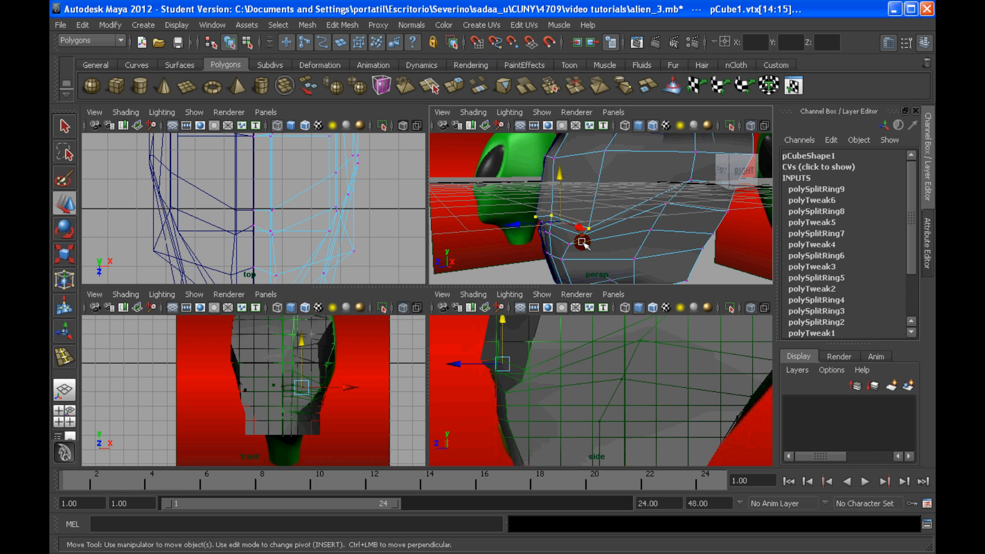
pyautogui.click(64, 390)
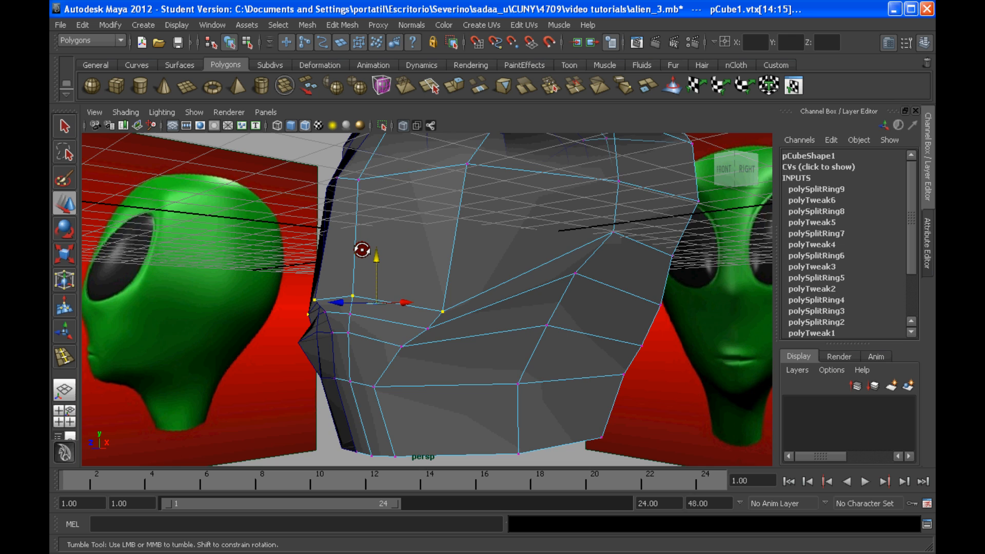
pyautogui.keyDown('alt'); pyautogui.moveTo(362, 250); pyautogui.dragTo(427, 345); pyautogui.keyUp('alt')
pyautogui.click(427, 315)
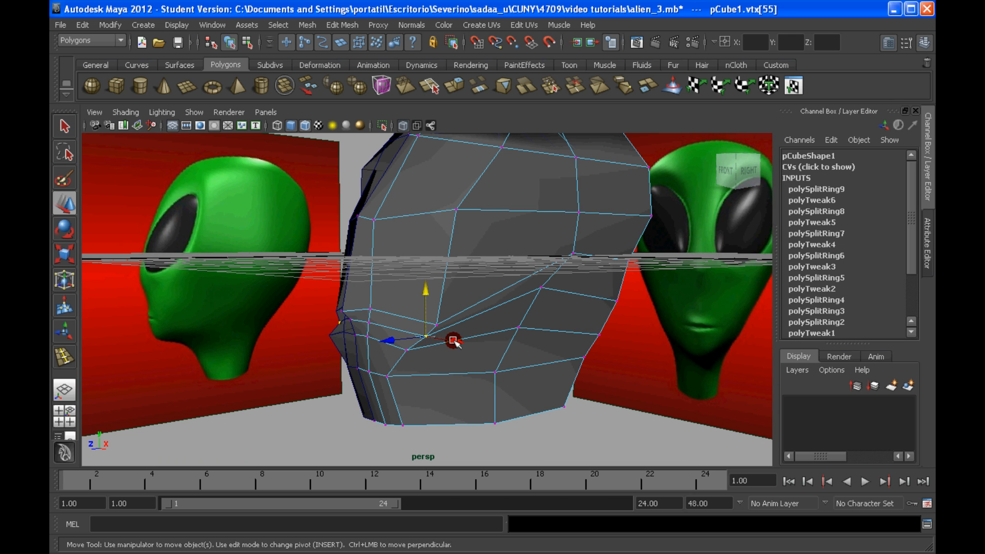
pyautogui.moveTo(453, 341); pyautogui.dragTo(438, 327)
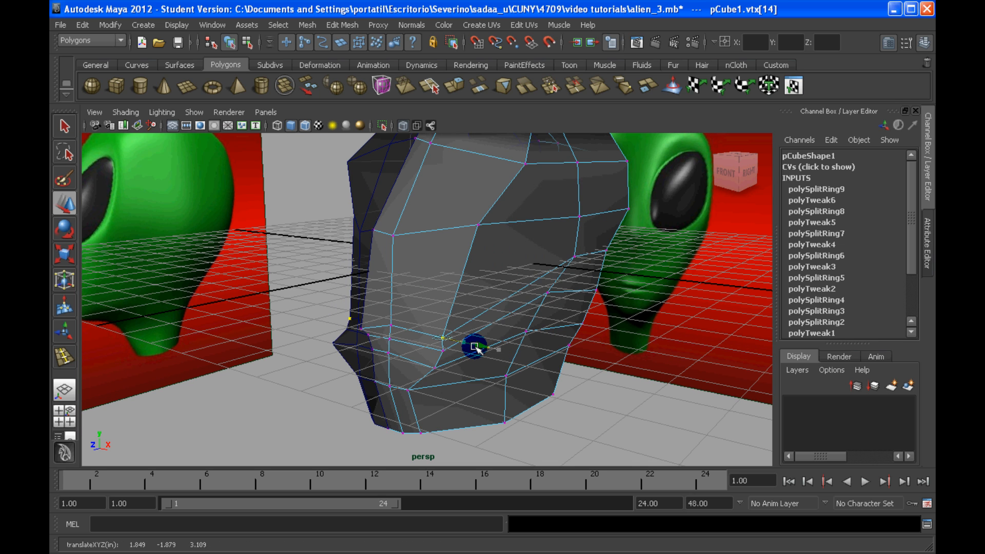
pyautogui.moveTo(475, 348)
pyautogui.keyDown('alt'); pyautogui.mouseDown()
pyautogui.moveTo(565, 300)
pyautogui.moveTo(433, 339)
pyautogui.moveTo(462, 351)
pyautogui.mouseUp(); pyautogui.keyUp('alt')
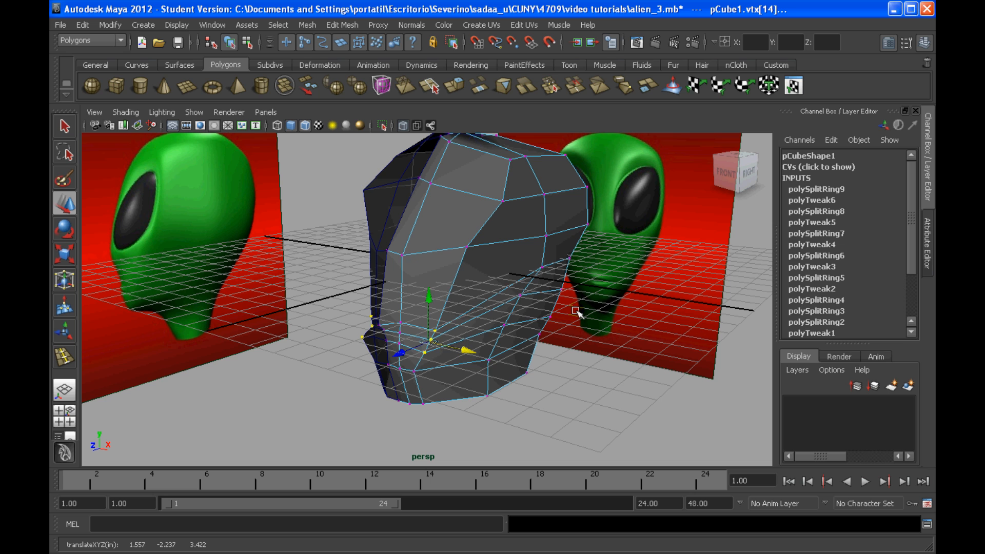
# Step: Move the single vertex near the face's centre along the depth axis
pyautogui.keyDown('alt'); pyautogui.moveTo(576, 310); pyautogui.dragTo(431, 330); pyautogui.keyUp('alt')
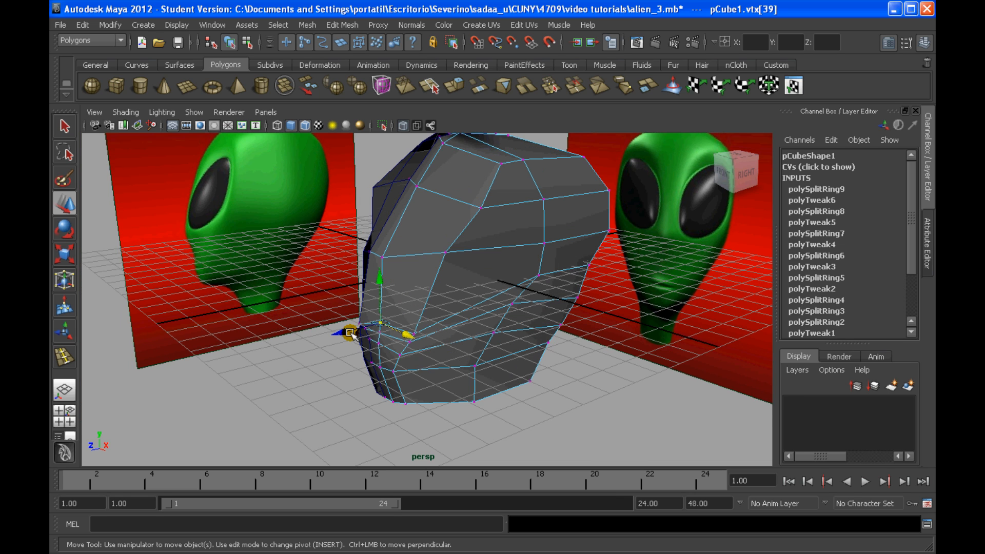
pyautogui.moveTo(352, 335); pyautogui.dragTo(475, 336)
pyautogui.click(446, 323)
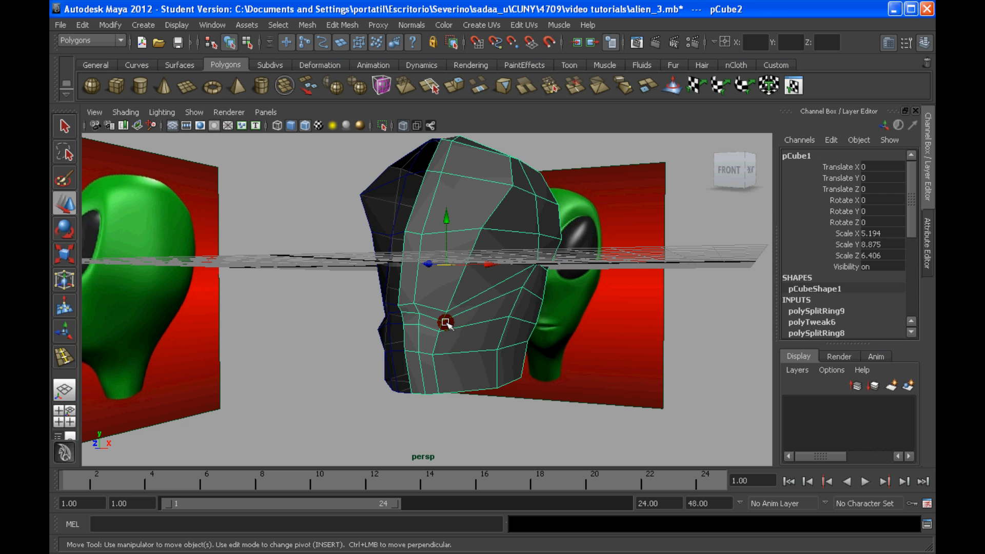
# Step: Return to vertex editing on the original half and shift the lower cheek vertex sideways
pyautogui.moveTo(443, 289); pyautogui.dragTo(393, 293, button='right')
pyautogui.scroll(2, 429, 316)
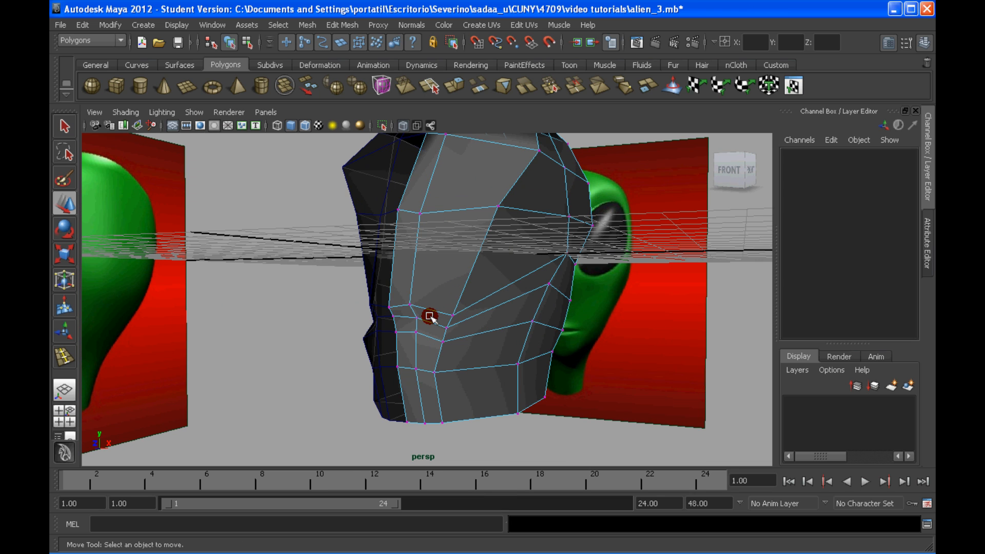
pyautogui.click(447, 327)
pyautogui.moveTo(482, 330); pyautogui.dragTo(439, 306)
pyautogui.scroll(-2, 486, 330)
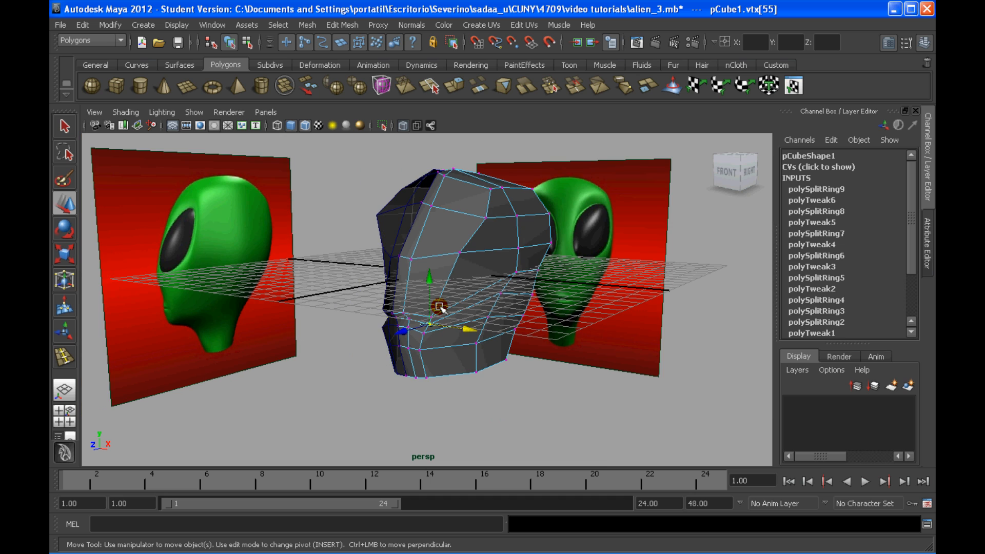
# Step: Reposition the vertices across the middle of the face, adjusting them sideways and along the depth axis
pyautogui.moveTo(405, 248); pyautogui.dragTo(441, 268)
pyautogui.click(446, 256)
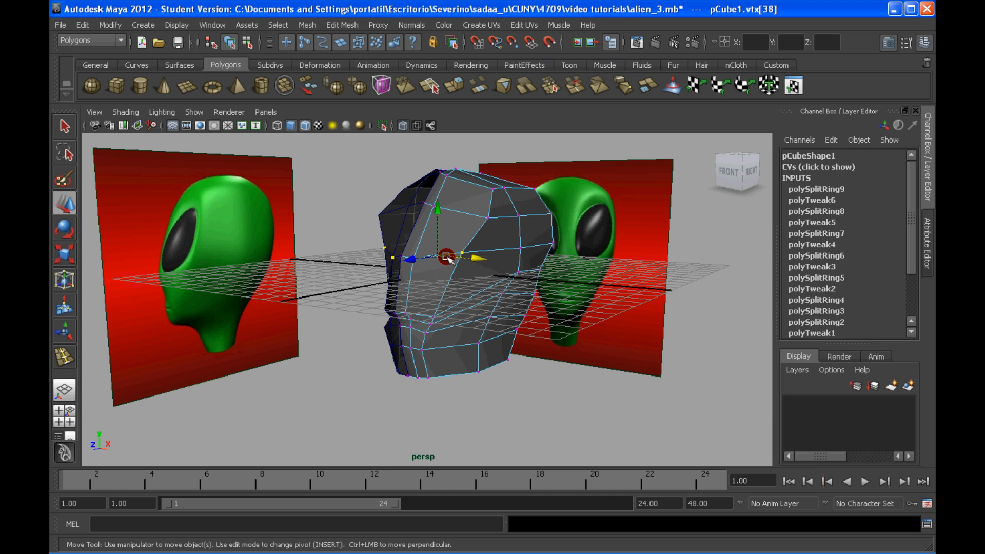
pyautogui.moveTo(438, 214); pyautogui.dragTo(406, 261)
pyautogui.moveTo(391, 215); pyautogui.dragTo(385, 244)
pyautogui.moveTo(371, 279); pyautogui.dragTo(430, 291)
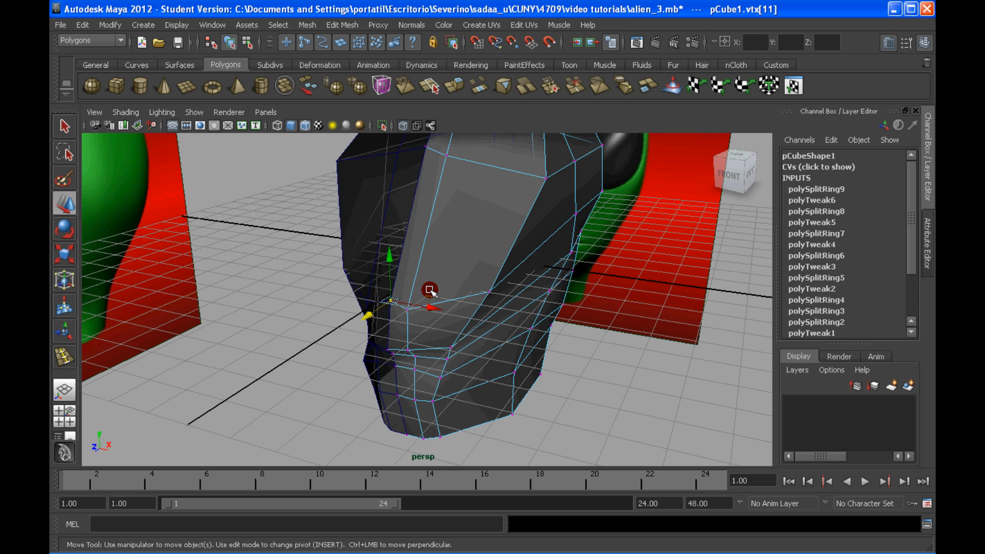
pyautogui.keyDown('alt'); pyautogui.moveTo(430, 291); pyautogui.dragTo(453, 292, button='right'); pyautogui.keyUp('alt')
pyautogui.moveTo(351, 318); pyautogui.dragTo(385, 199)
# Step: Select the forehead vertices beside the centre seam on the smoothed head and move them forward along the depth axis
pyautogui.keyDown('alt'); pyautogui.moveTo(444, 179); pyautogui.dragTo(435, 200); pyautogui.keyUp('alt')
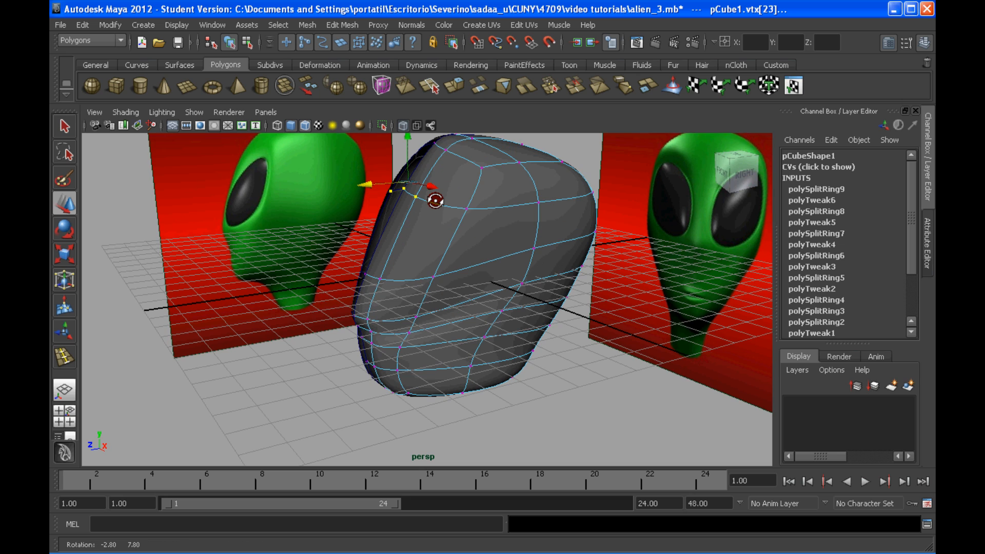
pyautogui.click(403, 201)
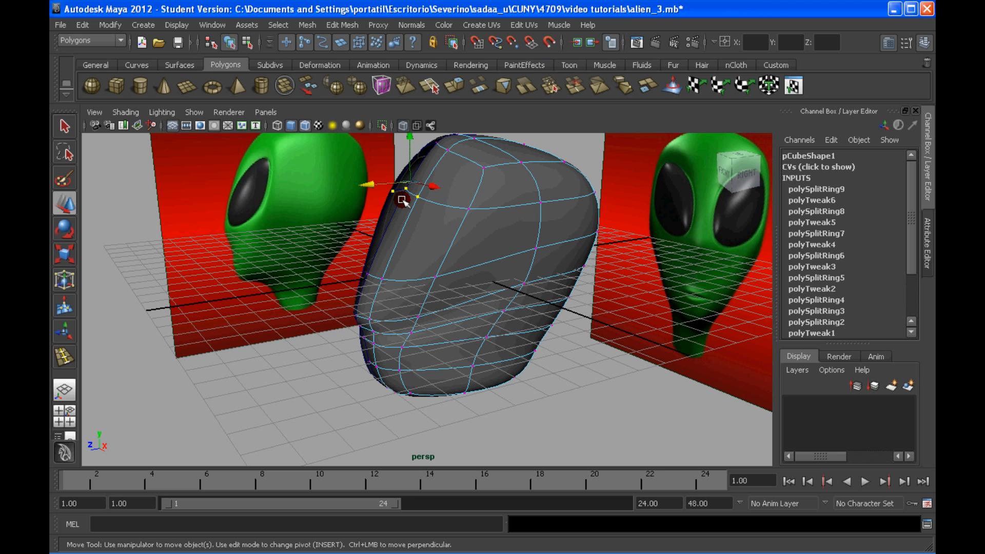
pyautogui.moveTo(375, 184); pyautogui.dragTo(368, 184)
pyautogui.click(409, 197)
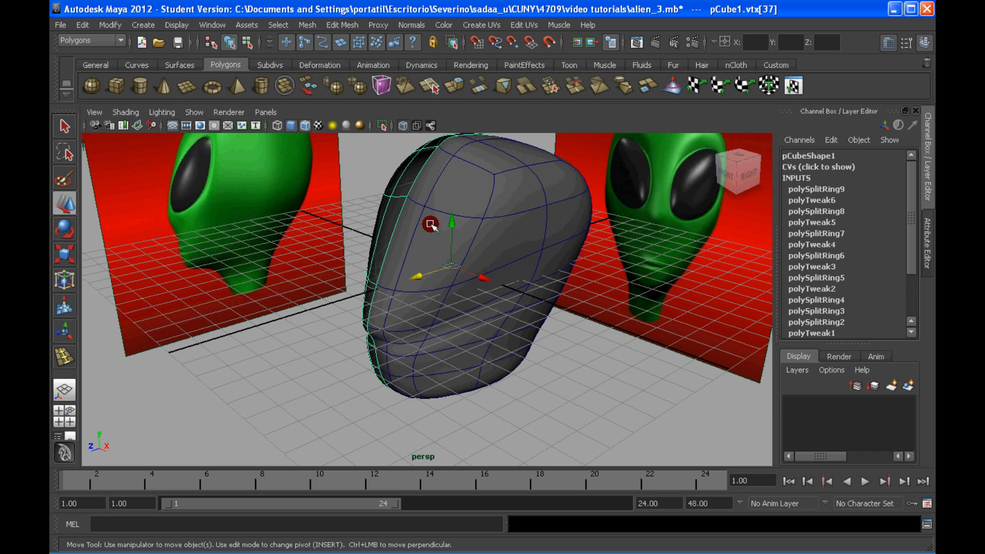
pyautogui.moveTo(430, 224); pyautogui.dragTo(377, 206, button='right')
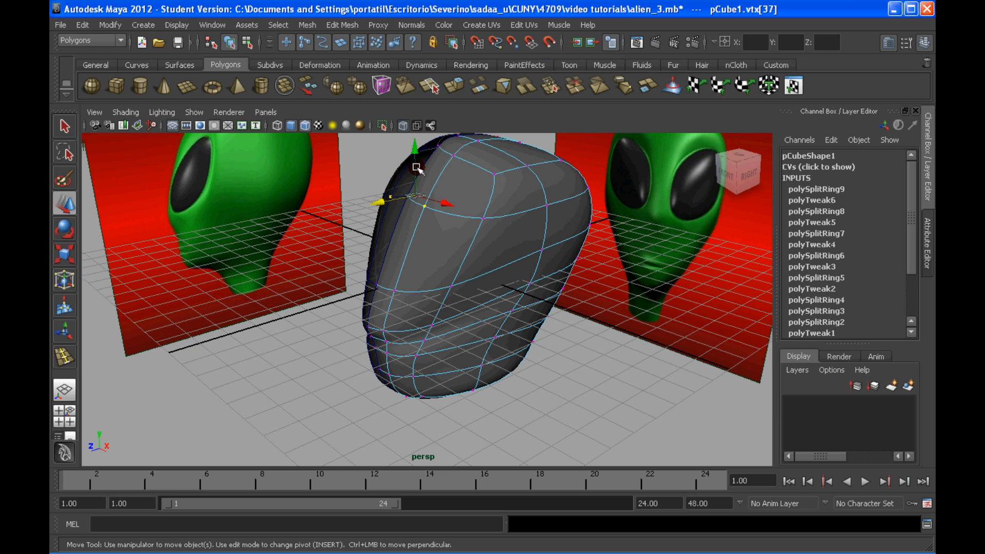
# Step: Select the single forehead vertex beside the centre seam and adjust its height to even out the smoothed surface
pyautogui.click(431, 204)
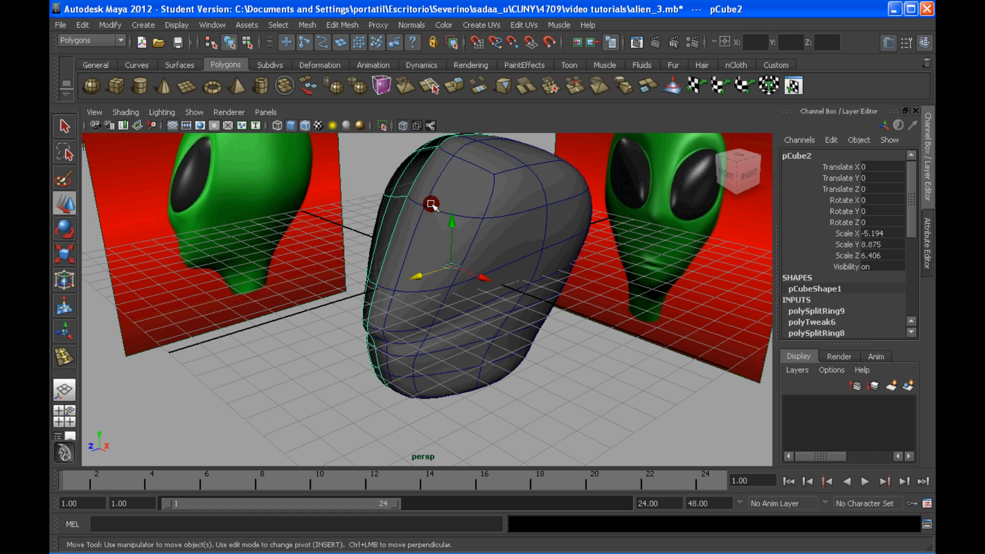
pyautogui.moveTo(431, 204); pyautogui.dragTo(399, 201, button='right')
pyautogui.click(422, 205)
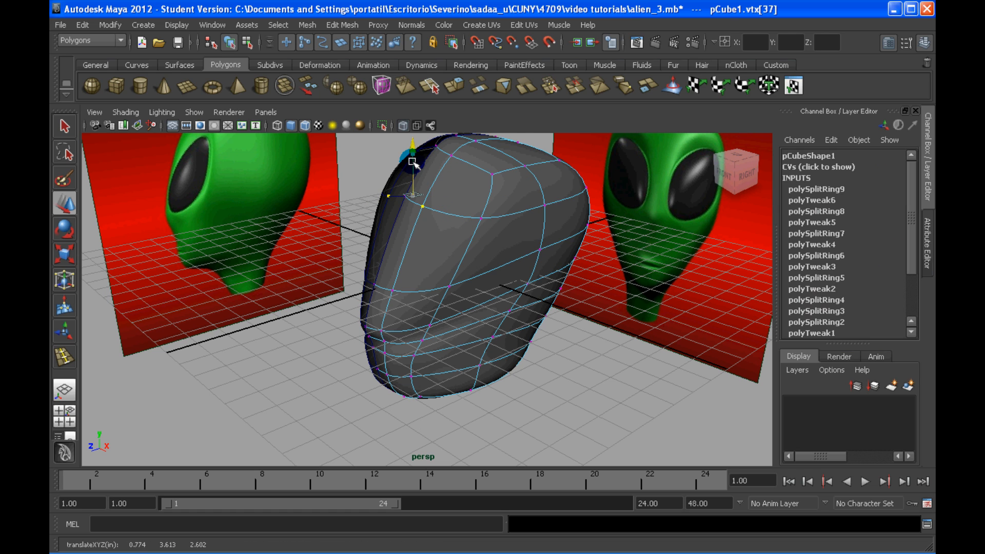
pyautogui.moveTo(413, 162); pyautogui.dragTo(457, 198)
pyautogui.scroll(3, 457, 198)
pyautogui.keyDown('alt'); pyautogui.moveTo(457, 198); pyautogui.dragTo(457, 195, button='middle'); pyautogui.keyUp('alt')
pyautogui.keyDown('alt'); pyautogui.moveTo(457, 195); pyautogui.dragTo(444, 234); pyautogui.keyUp('alt')
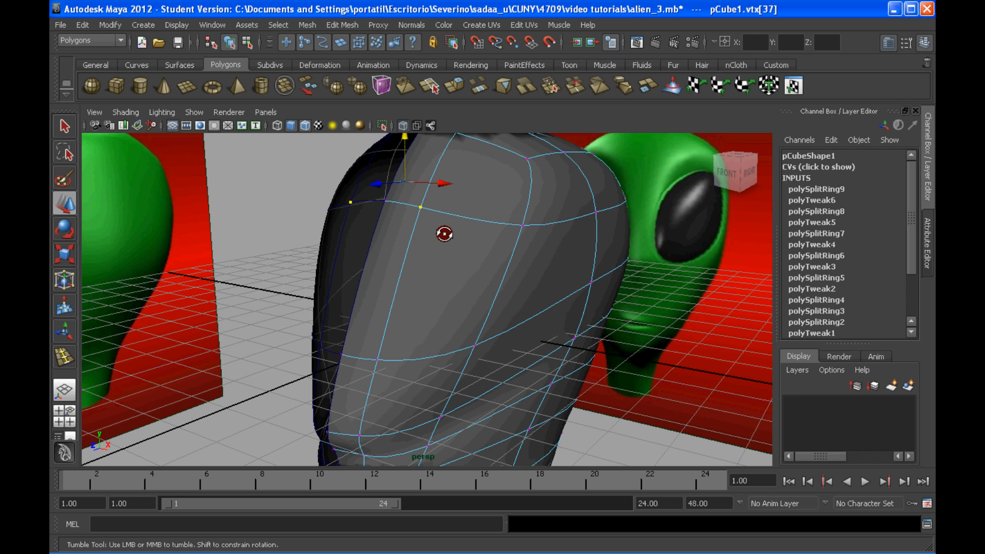
pyautogui.scroll(-5, 478, 245)
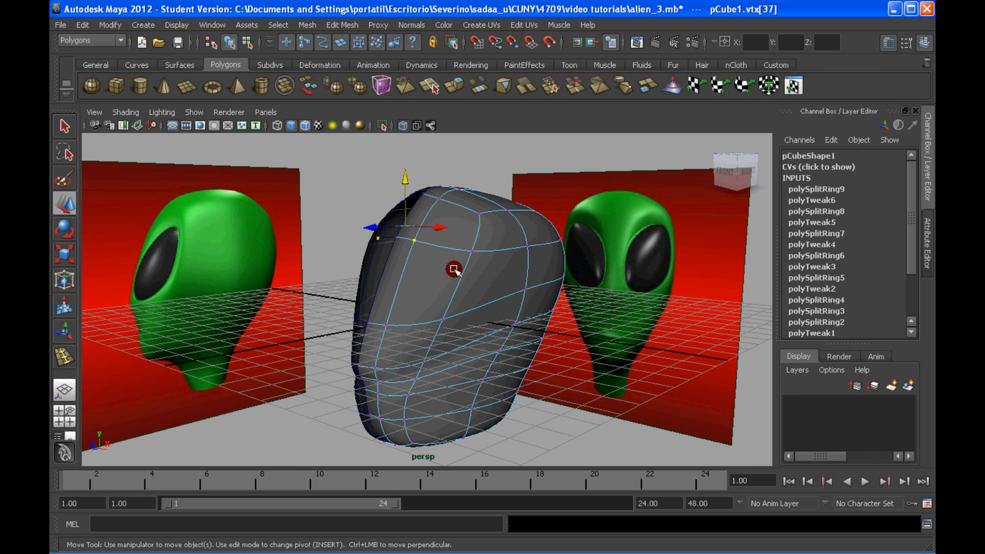
# Step: Select the faces on the underside of the head where the neck attaches and apply Extrude to them
pyautogui.keyDown('alt'); pyautogui.moveTo(455, 270); pyautogui.dragTo(409, 256); pyautogui.keyUp('alt')
pyautogui.moveTo(409, 256); pyautogui.dragTo(415, 284, button='right')
pyautogui.keyDown('shift'); pyautogui.click(375, 260); pyautogui.keyUp('shift')
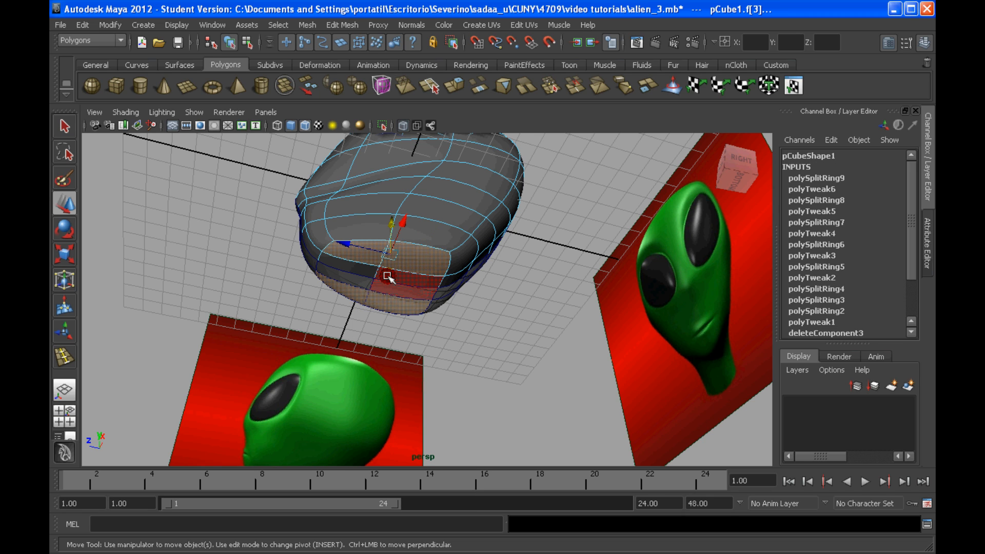
pyautogui.click(424, 272)
pyautogui.keyDown('shift'); pyautogui.click(435, 274); pyautogui.keyUp('shift')
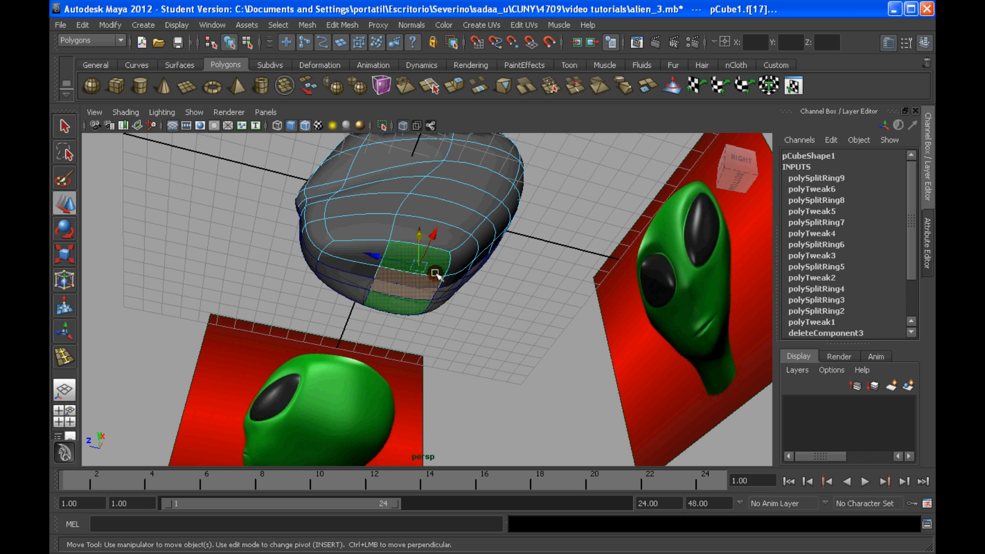
pyautogui.keyDown('shift'); pyautogui.moveTo(420, 261); pyautogui.dragTo(424, 280, button='right'); pyautogui.keyUp('shift')
pyautogui.keyDown('alt'); pyautogui.moveTo(440, 267); pyautogui.dragTo(401, 331); pyautogui.keyUp('alt')
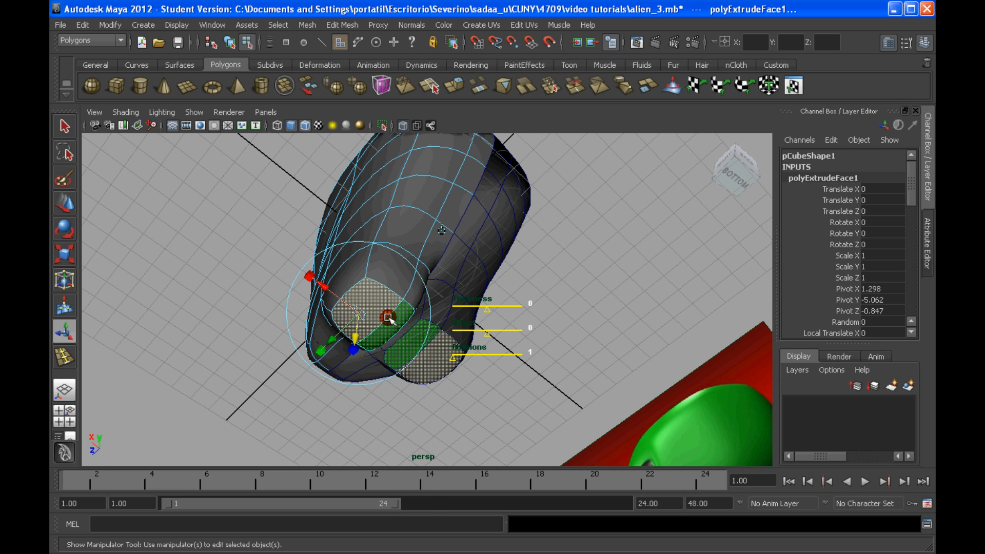
# Step: Pull the extruded underside faces downward and extrude them a second time to form a two-section neck
pyautogui.keyDown('shift'); pyautogui.rightClick(380, 334); pyautogui.keyUp('shift')
pyautogui.click(381, 336)
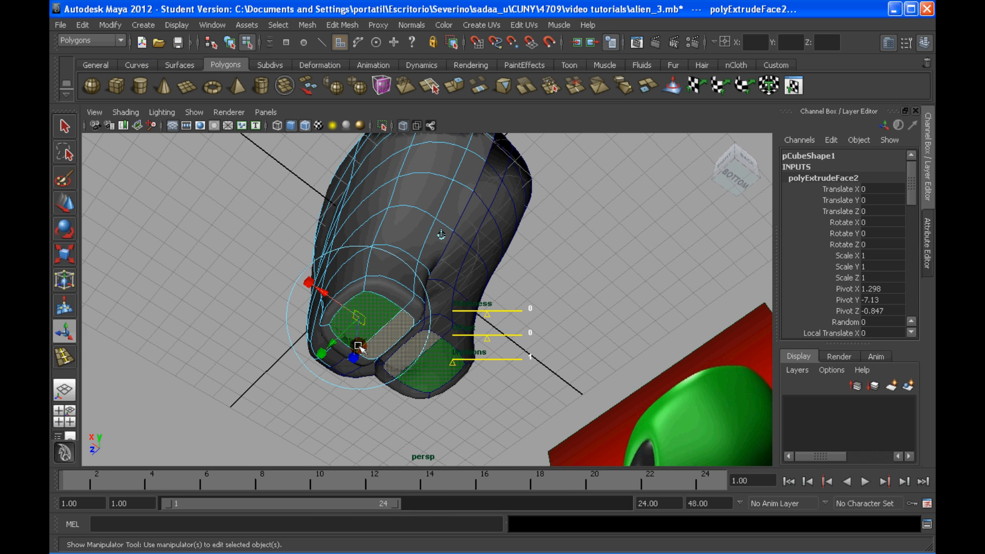
pyautogui.moveTo(360, 348); pyautogui.dragTo(354, 369)
pyautogui.keyDown('alt'); pyautogui.moveTo(398, 315); pyautogui.dragTo(407, 313); pyautogui.keyUp('alt')
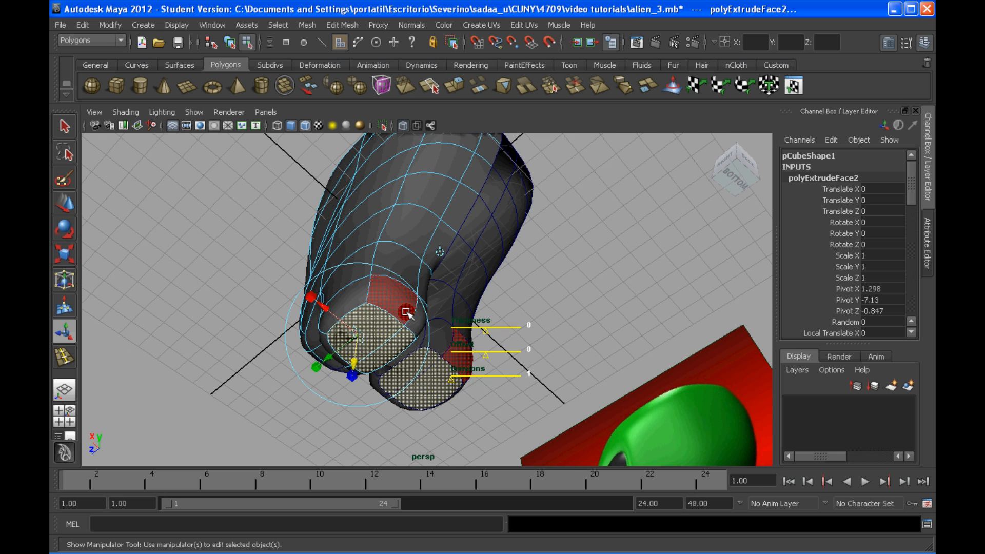
# Step: Delete the neck's bottom cap faces and the inner faces along the centre seam
pyautogui.press('Delete')
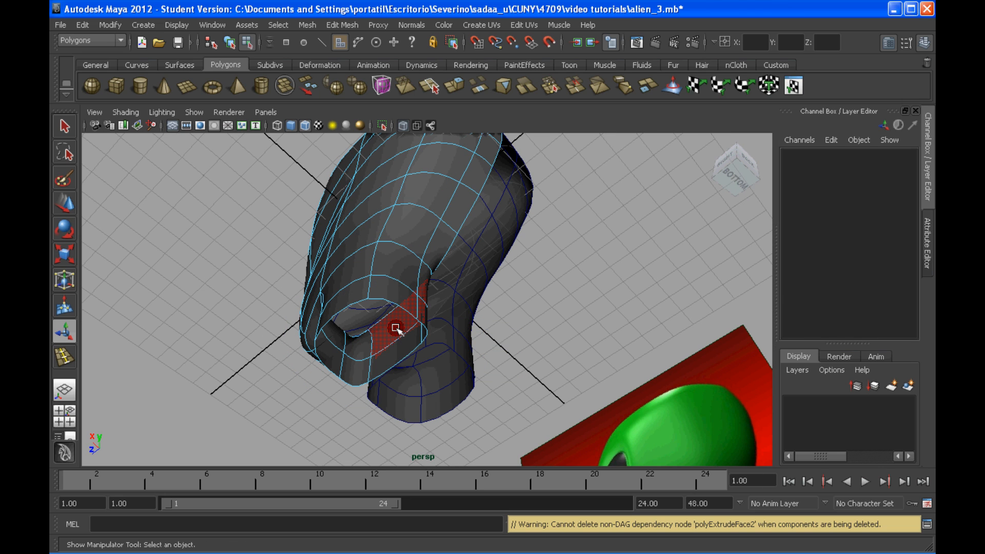
pyautogui.click(396, 331)
pyautogui.press('Delete')
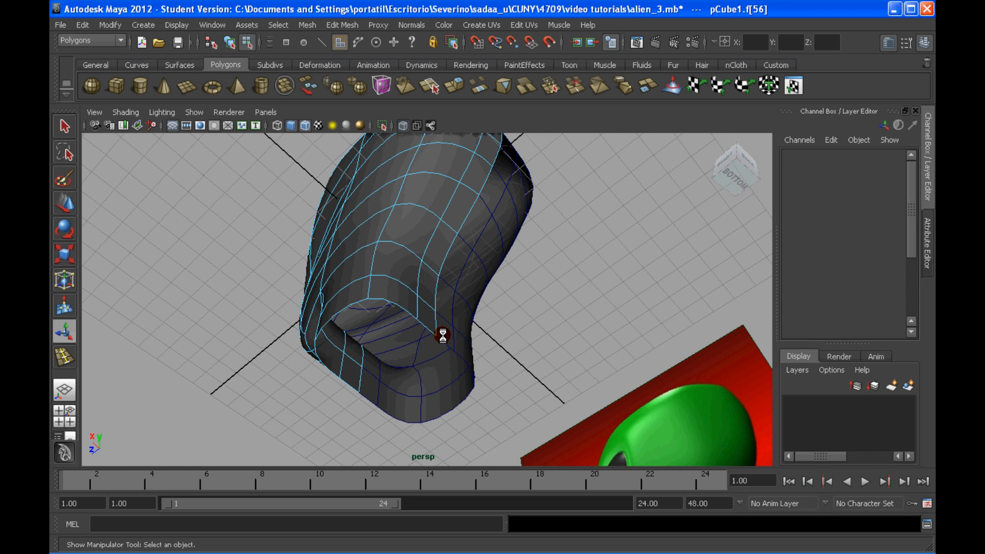
# Step: Switch to vertex editing and reposition the lower-face and chin vertices near the centre seam to refine the profile
pyautogui.keyDown('alt'); pyautogui.moveTo(442, 335); pyautogui.dragTo(277, 255); pyautogui.keyUp('alt')
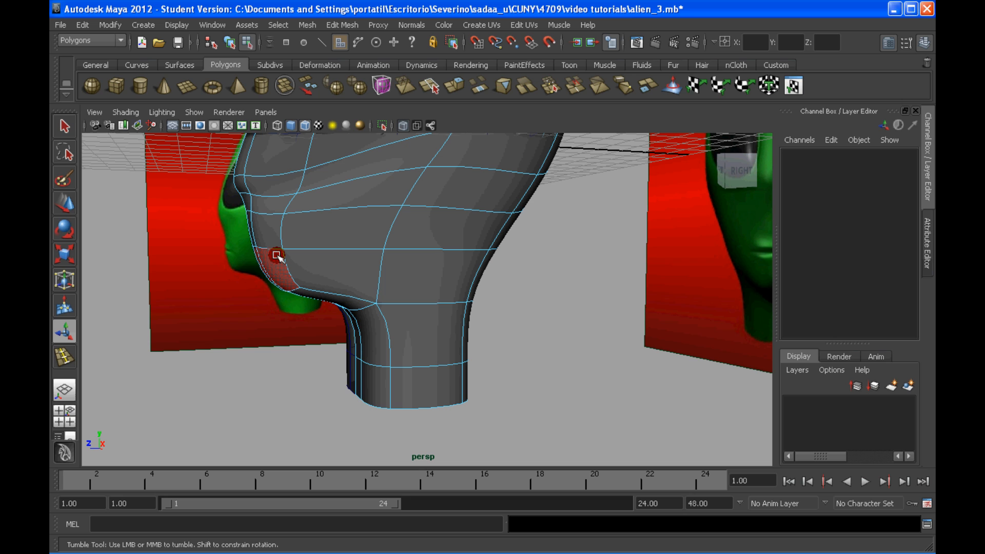
pyautogui.moveTo(277, 256); pyautogui.dragTo(217, 247, button='right')
pyautogui.click(272, 254)
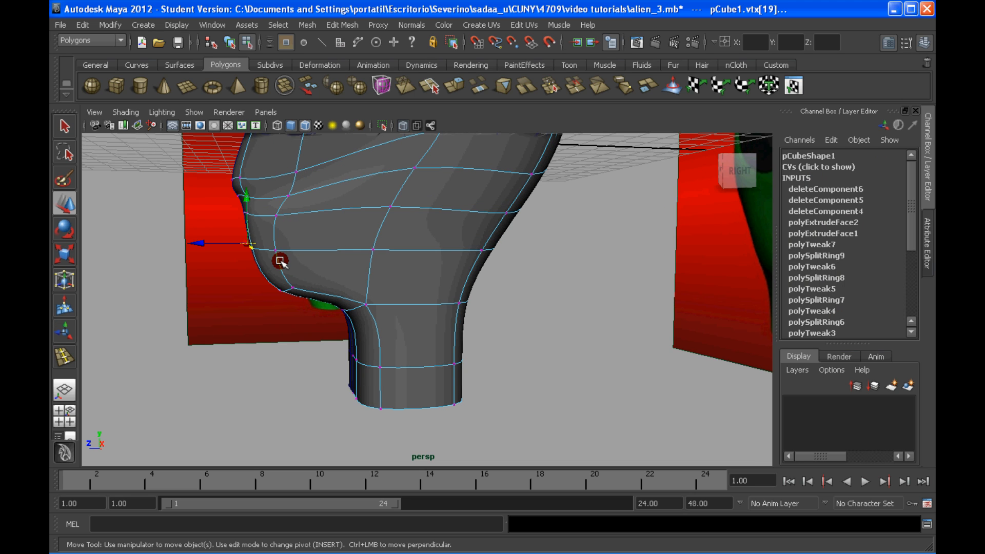
pyautogui.moveTo(217, 243); pyautogui.dragTo(215, 242)
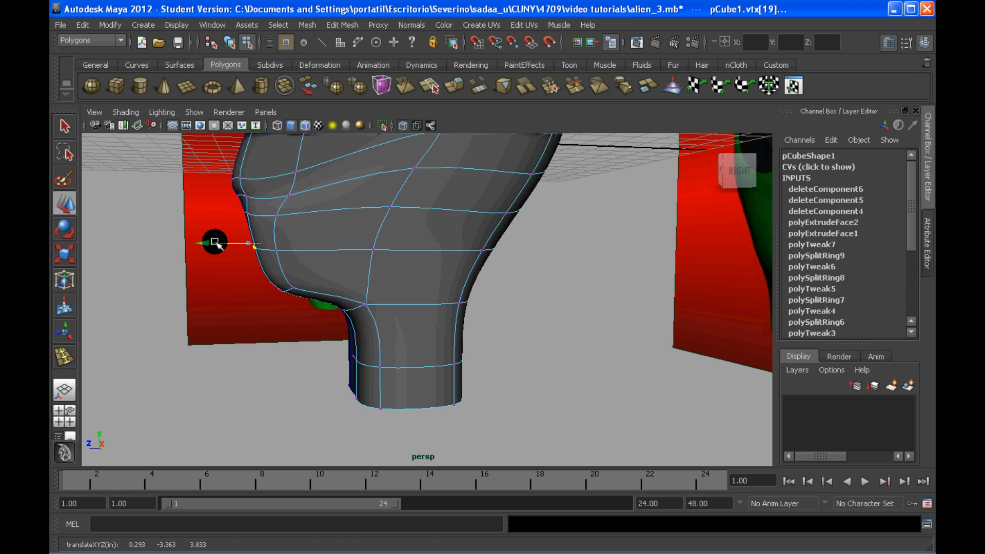
pyautogui.moveTo(243, 273); pyautogui.dragTo(310, 304)
pyautogui.moveTo(234, 300); pyautogui.dragTo(388, 290)
pyautogui.click(383, 318)
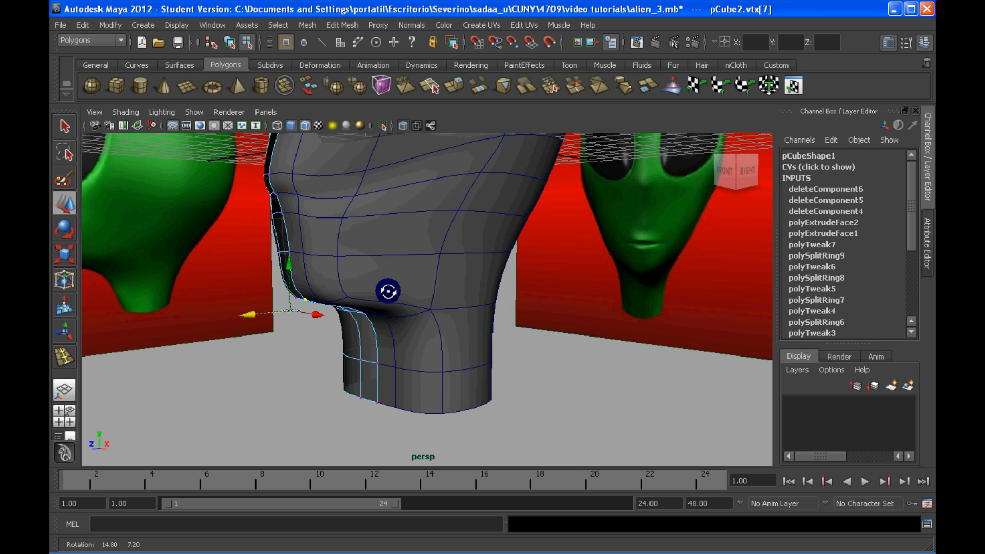
# Step: Adjust the depth of the nose-level vertex beside the centre seam
pyautogui.keyDown('alt'); pyautogui.moveTo(388, 291); pyautogui.dragTo(316, 255, button='middle'); pyautogui.keyUp('alt')
pyautogui.keyDown('alt'); pyautogui.moveTo(317, 255); pyautogui.dragTo(388, 242); pyautogui.keyUp('alt')
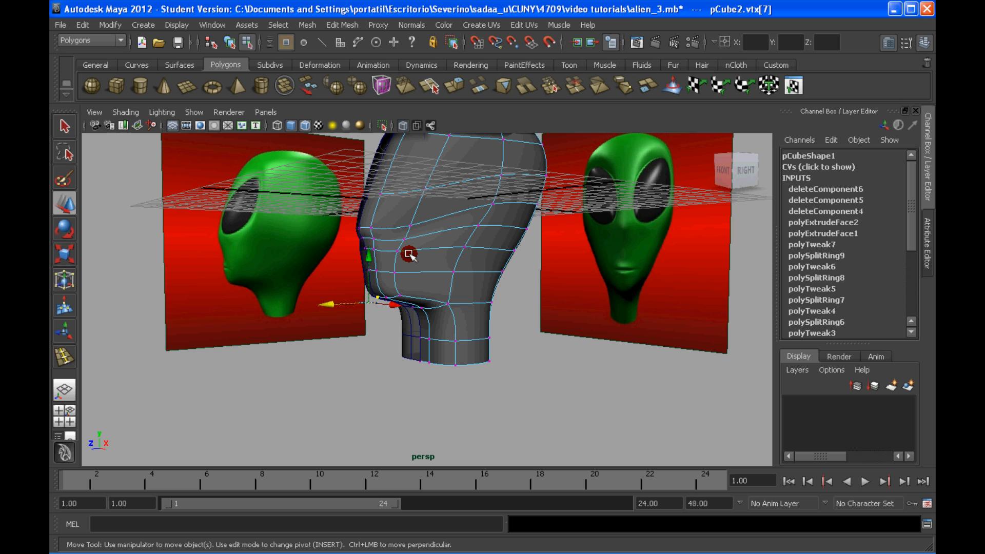
pyautogui.keyDown('alt'); pyautogui.moveTo(379, 242); pyautogui.dragTo(338, 260); pyautogui.keyUp('alt')
pyautogui.click(374, 242)
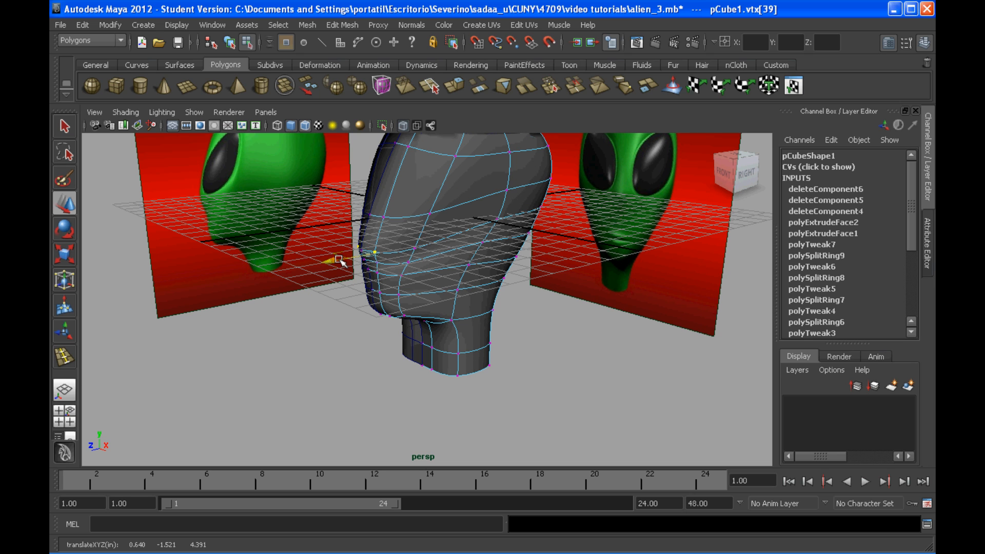
pyautogui.keyDown('alt'); pyautogui.moveTo(338, 260); pyautogui.dragTo(401, 250, button='right'); pyautogui.keyUp('alt')
# Step: Reposition the upper cheek vertex and the neighbouring vertex on the side of the head to even out the surface
pyautogui.click(401, 250)
pyautogui.keyDown('alt'); pyautogui.moveTo(401, 250); pyautogui.dragTo(404, 254); pyautogui.keyUp('alt')
pyautogui.moveTo(390, 215)
pyautogui.mouseDown()
pyautogui.moveTo(443, 248)
pyautogui.moveTo(403, 222)
pyautogui.mouseUp()
pyautogui.click(410, 234)
pyautogui.scroll(-2, 409, 233)
pyautogui.moveTo(401, 268); pyautogui.dragTo(433, 280)
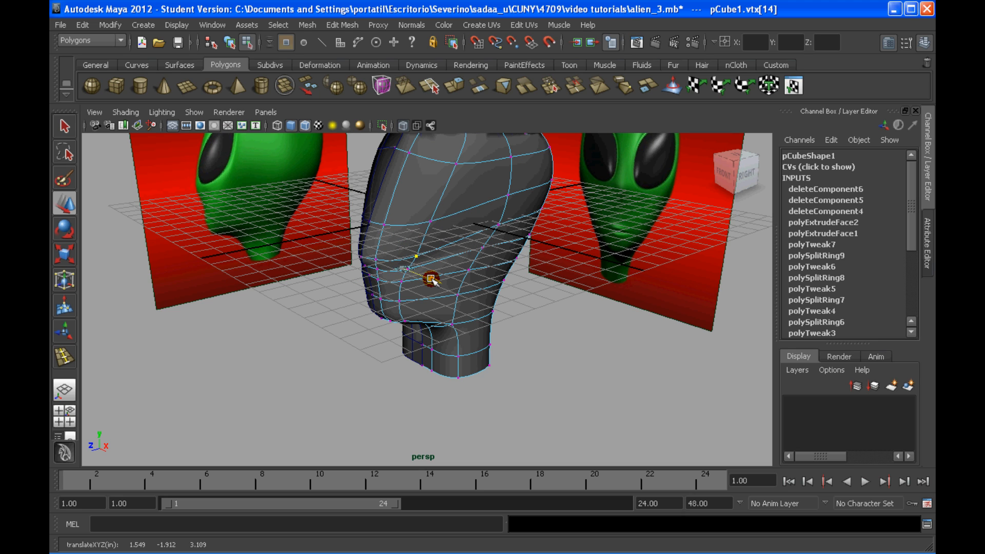
pyautogui.keyDown('alt'); pyautogui.moveTo(505, 232); pyautogui.dragTo(505, 241); pyautogui.keyUp('alt')
pyautogui.click(502, 234)
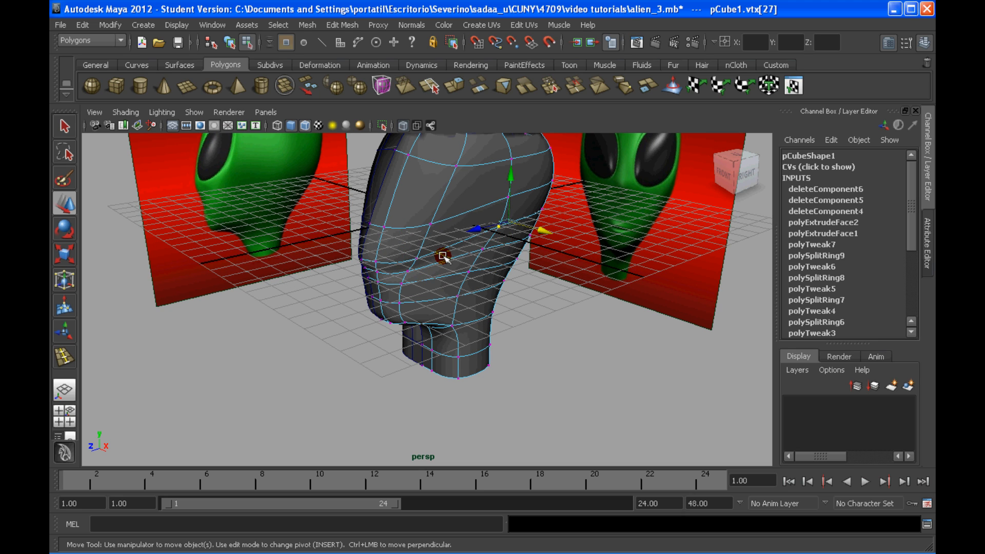
pyautogui.keyDown('alt'); pyautogui.moveTo(443, 256); pyautogui.dragTo(481, 262); pyautogui.keyUp('alt')
# Step: Select the vertices of the lower neck rings and reposition them to shape the neck against the references
pyautogui.moveTo(548, 239); pyautogui.dragTo(478, 356)
pyautogui.click(494, 253)
pyautogui.keyDown('alt'); pyautogui.moveTo(493, 359); pyautogui.dragTo(462, 325); pyautogui.keyUp('alt')
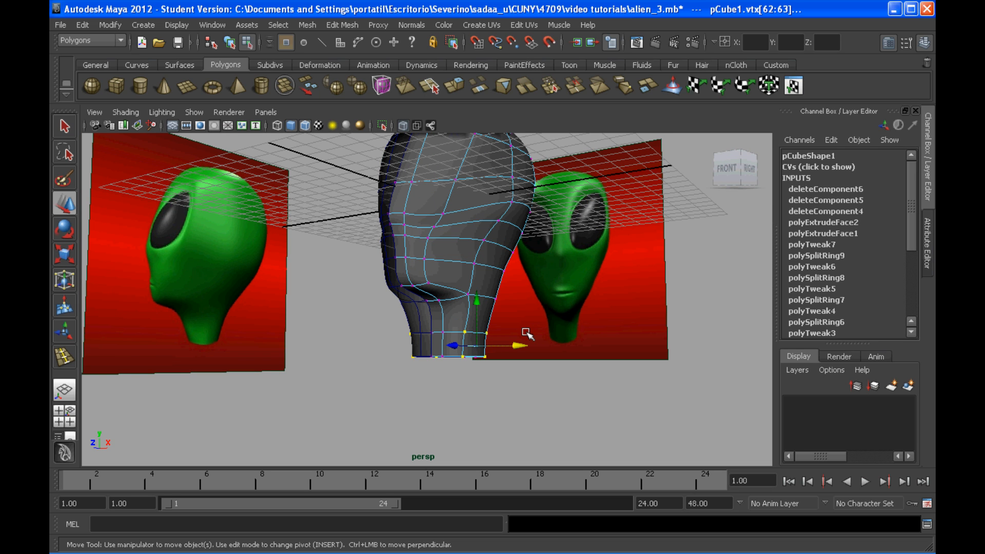
pyautogui.keyDown('alt'); pyautogui.moveTo(525, 332); pyautogui.dragTo(467, 266); pyautogui.keyUp('alt')
pyautogui.keyDown('alt'); pyautogui.moveTo(520, 304); pyautogui.dragTo(525, 284); pyautogui.keyUp('alt')
pyautogui.moveTo(516, 246); pyautogui.dragTo(481, 258)
pyautogui.keyDown('alt'); pyautogui.moveTo(547, 247); pyautogui.dragTo(485, 277); pyautogui.keyUp('alt')
pyautogui.moveTo(528, 276); pyautogui.dragTo(501, 270)
pyautogui.scroll(3, 422, 236)
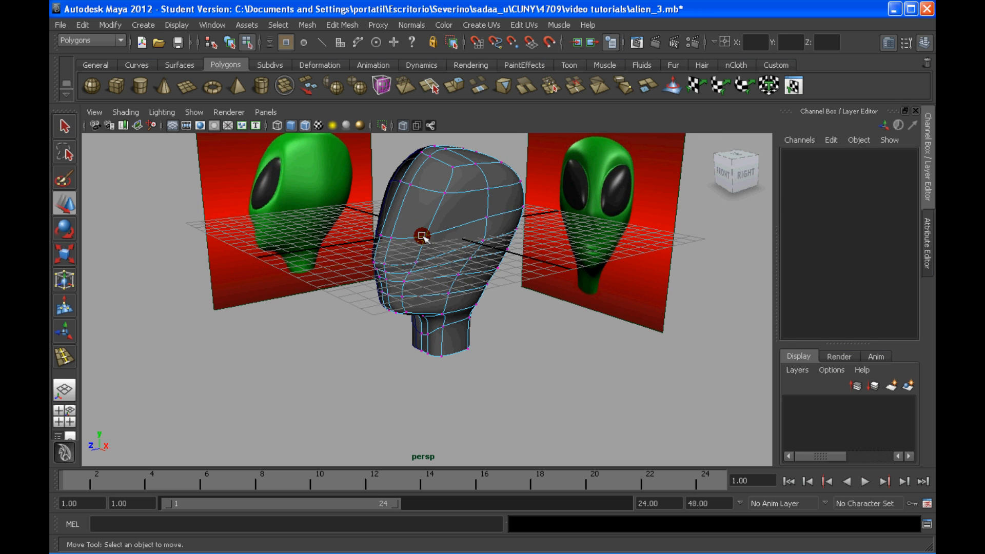
# Step: Select the vertex at the lower front of the eye area and move it to smooth the face
pyautogui.click(422, 236)
pyautogui.keyDown('alt'); pyautogui.moveTo(440, 246); pyautogui.dragTo(477, 266); pyautogui.keyUp('alt')
pyautogui.keyDown('alt'); pyautogui.moveTo(434, 194); pyautogui.dragTo(468, 223); pyautogui.keyUp('alt')
pyautogui.keyDown('alt'); pyautogui.moveTo(468, 223); pyautogui.dragTo(444, 302, button='right'); pyautogui.keyUp('alt')
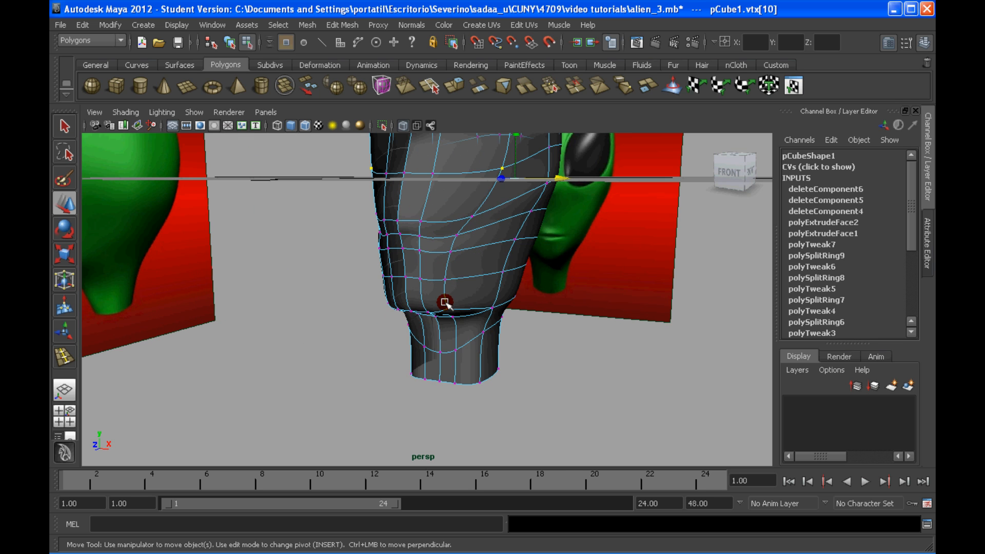
# Step: Adjust the vertices around the mouth and jaw one at a time to smooth the lower face
pyautogui.keyDown('alt'); pyautogui.moveTo(445, 303); pyautogui.dragTo(457, 296); pyautogui.keyUp('alt')
pyautogui.moveTo(457, 296)
pyautogui.keyDown('alt'); pyautogui.mouseDown()
pyautogui.moveTo(448, 315)
pyautogui.moveTo(435, 294)
pyautogui.moveTo(446, 300)
pyautogui.mouseUp(); pyautogui.keyUp('alt')
pyautogui.click(448, 314)
pyautogui.click(434, 258)
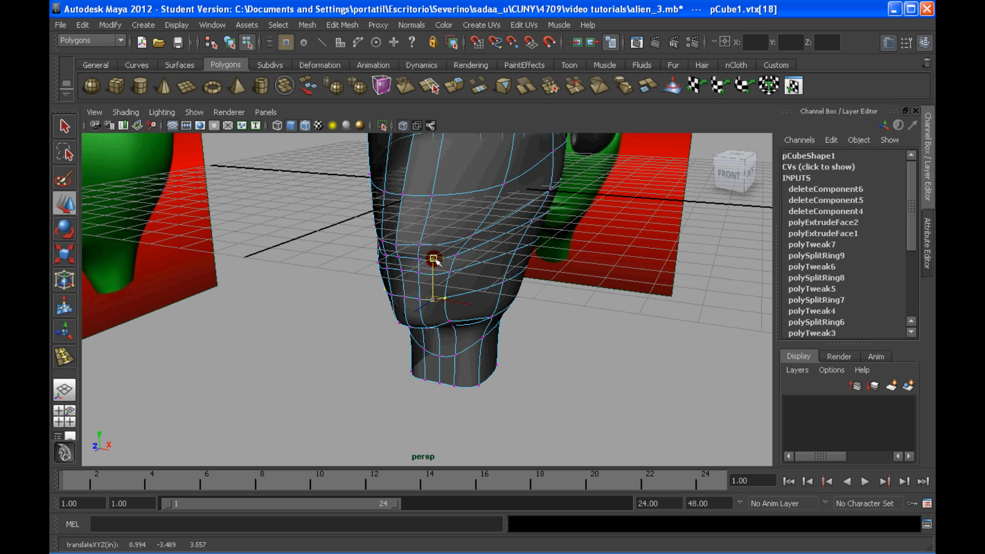
pyautogui.keyDown('alt'); pyautogui.moveTo(434, 259); pyautogui.dragTo(406, 293); pyautogui.keyUp('alt')
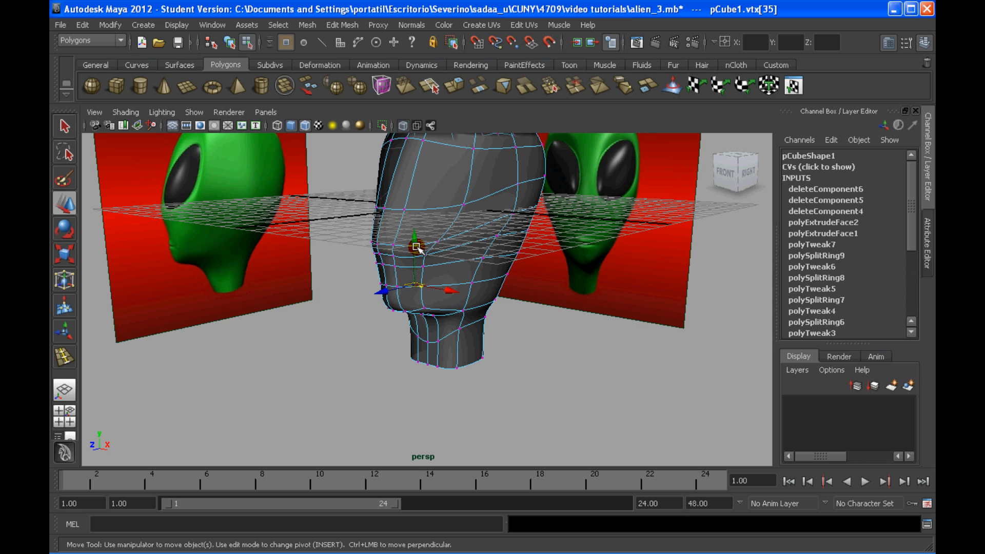
pyautogui.moveTo(417, 247); pyautogui.dragTo(425, 264)
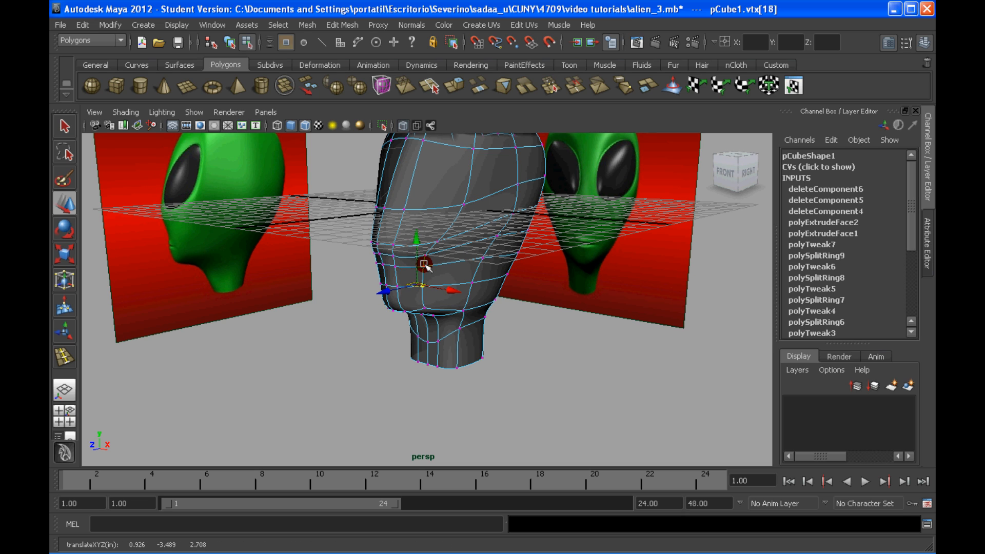
pyautogui.click(424, 264)
pyautogui.moveTo(418, 230); pyautogui.dragTo(431, 258)
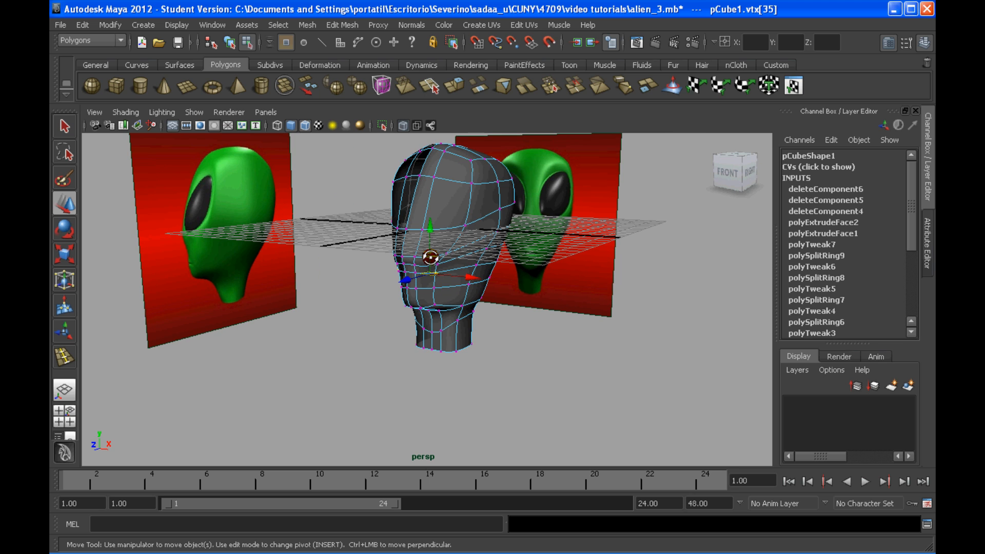
# Step: Select the row of vertices across the face at nose level and adjust its depth
pyautogui.scroll(2, 379, 251)
pyautogui.click(379, 251)
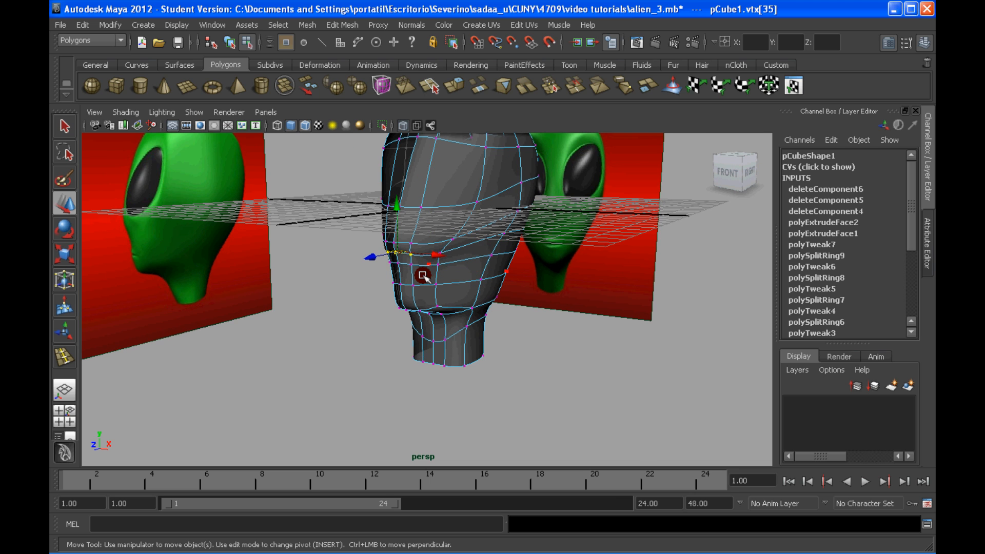
pyautogui.keyDown('alt'); pyautogui.moveTo(423, 276); pyautogui.dragTo(351, 277); pyautogui.keyUp('alt')
pyautogui.click(336, 252)
pyautogui.click(368, 254)
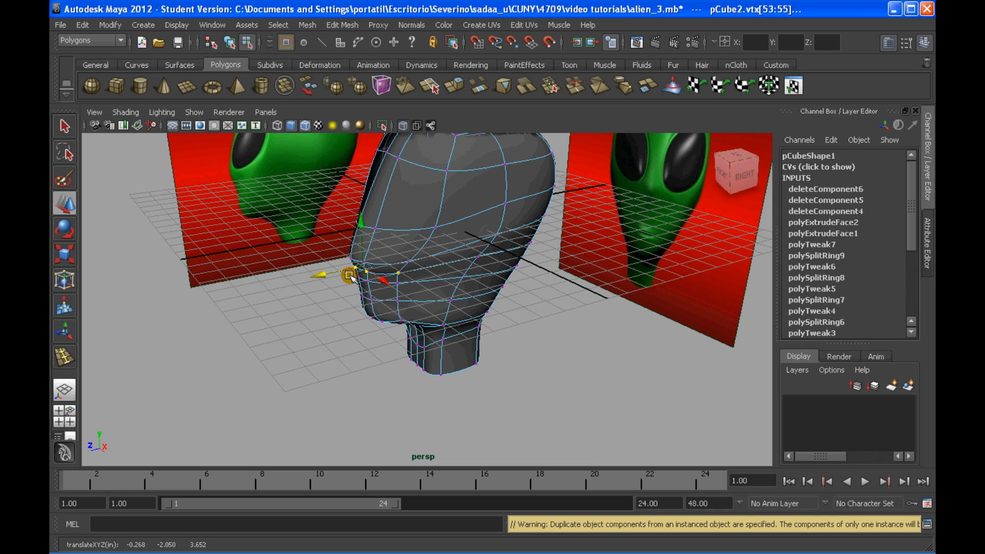
# Step: Try another move of the nose-level vertex row and undo the last depth changes
pyautogui.click(398, 273)
pyautogui.moveTo(386, 233); pyautogui.dragTo(501, 234)
pyautogui.hotkey('ctrl', 'z')
pyautogui.hotkey('ctrl', 'z')
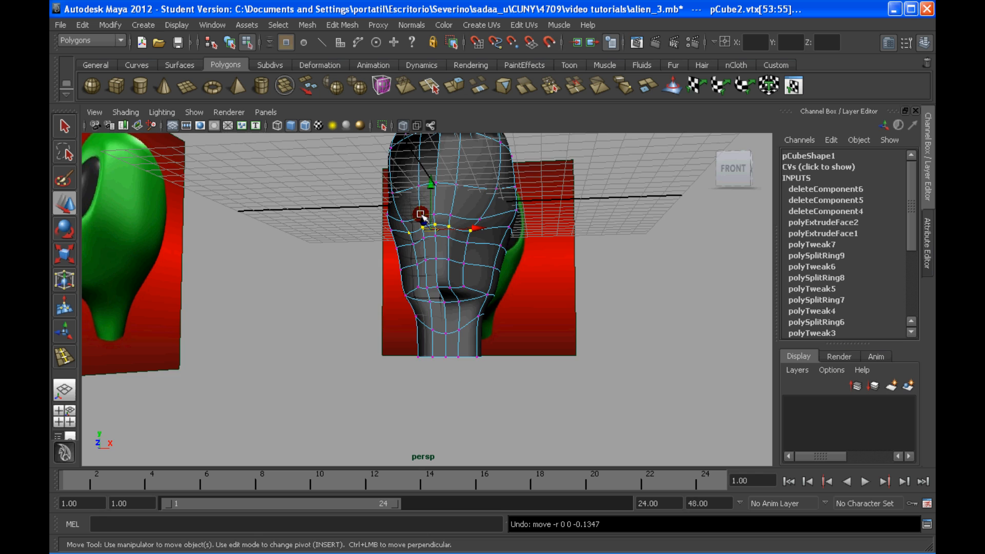
pyautogui.keyDown('alt'); pyautogui.moveTo(422, 215); pyautogui.dragTo(455, 248); pyautogui.keyUp('alt')
pyautogui.scroll(-3, 461, 247)
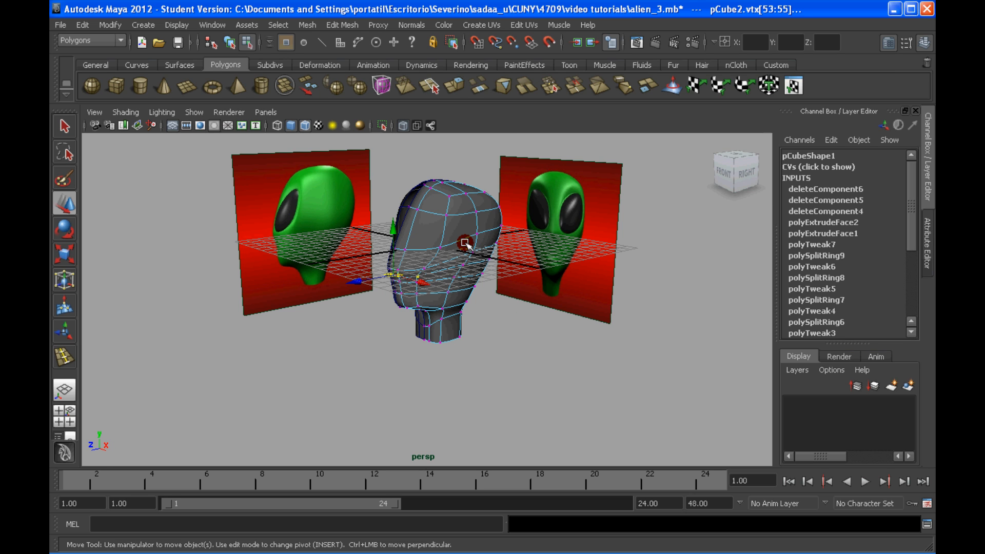